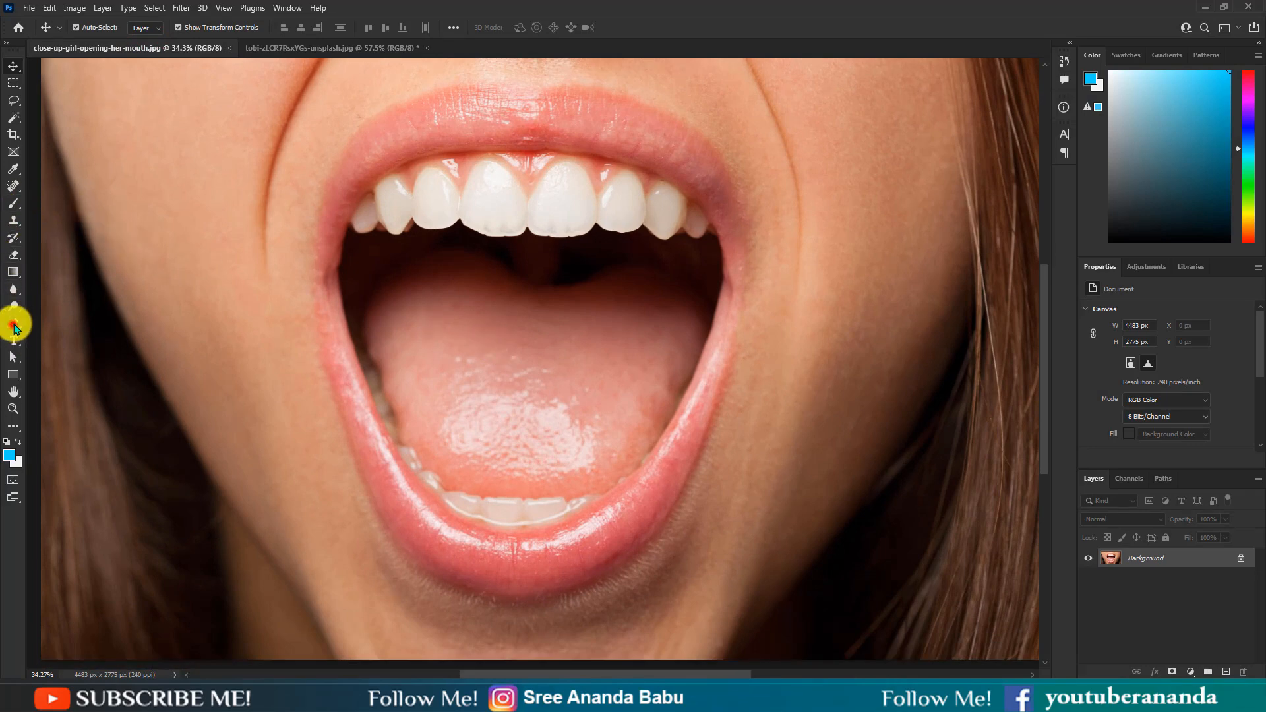
Step: Start a Pen path around the mouth, tracing the upper lip and down the right corner
{"action": "left_click", "coordinate": [14, 324]}
{"action": "scroll", "coordinate": [508, 125], "scroll_direction": "up", "scroll_amount": 2}
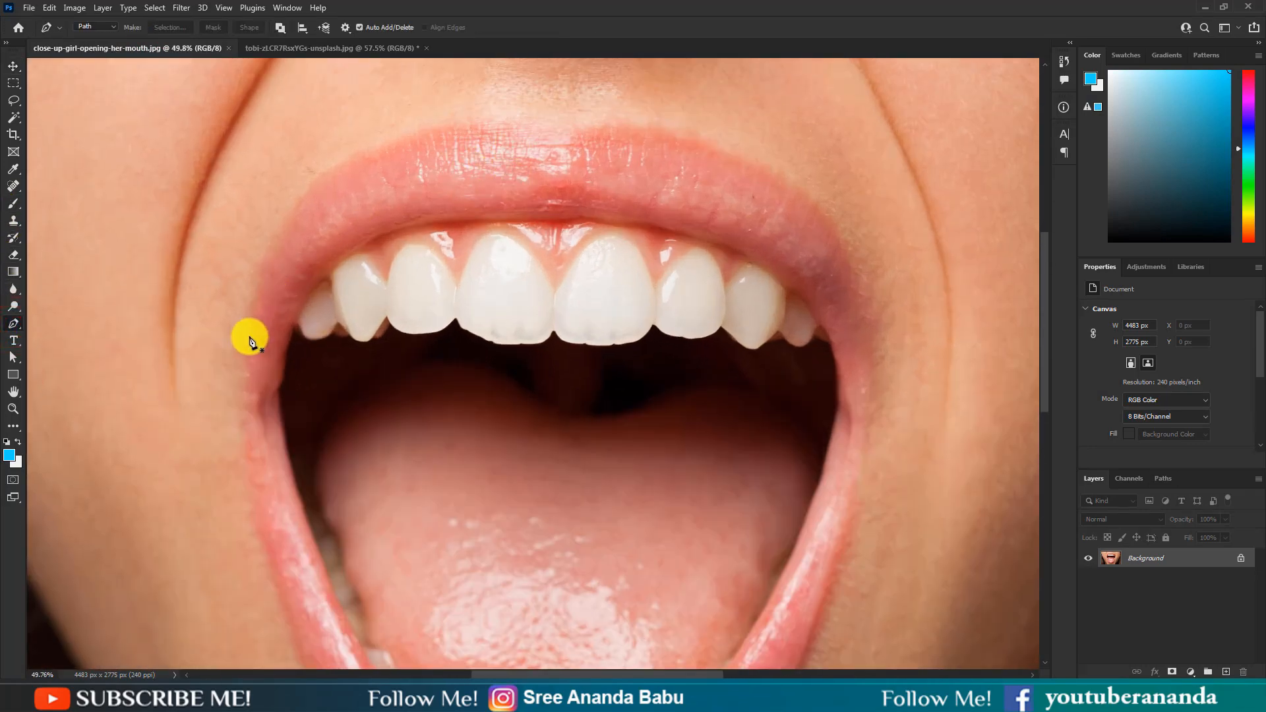
{"action": "left_click", "coordinate": [250, 337]}
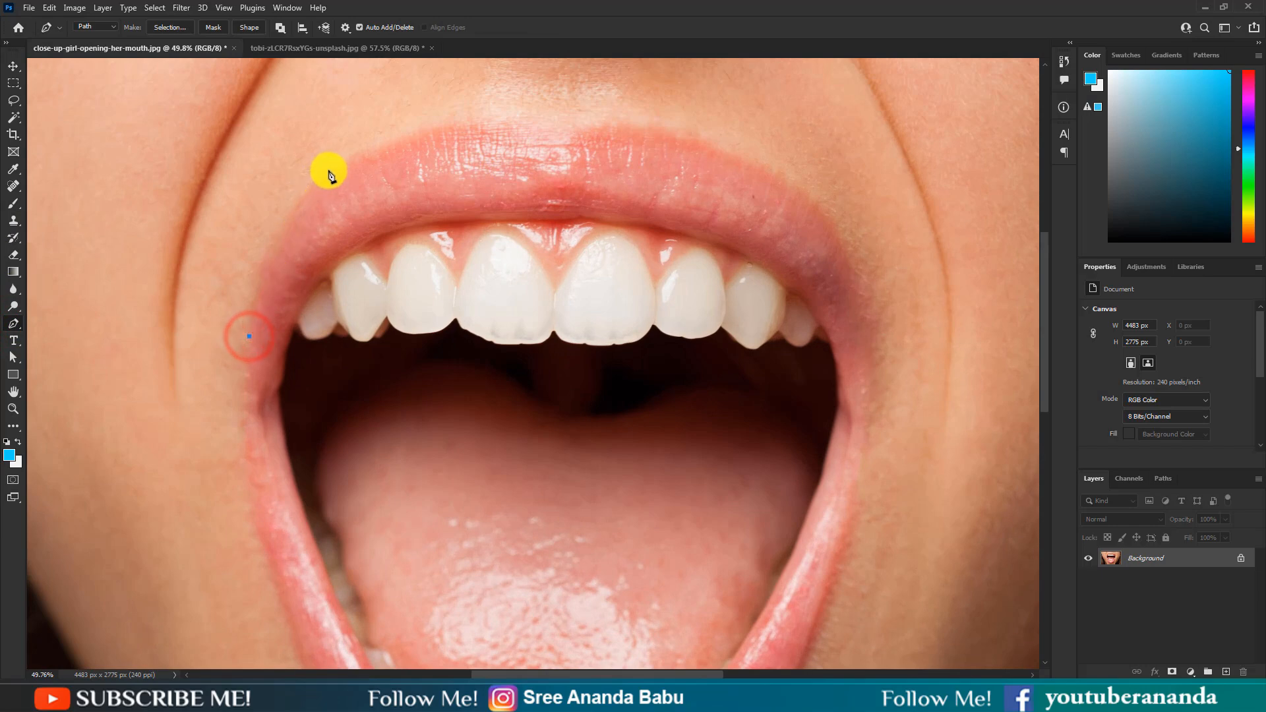
{"action": "left_click_drag", "start_coordinate": [348, 162], "coordinate": [422, 121]}
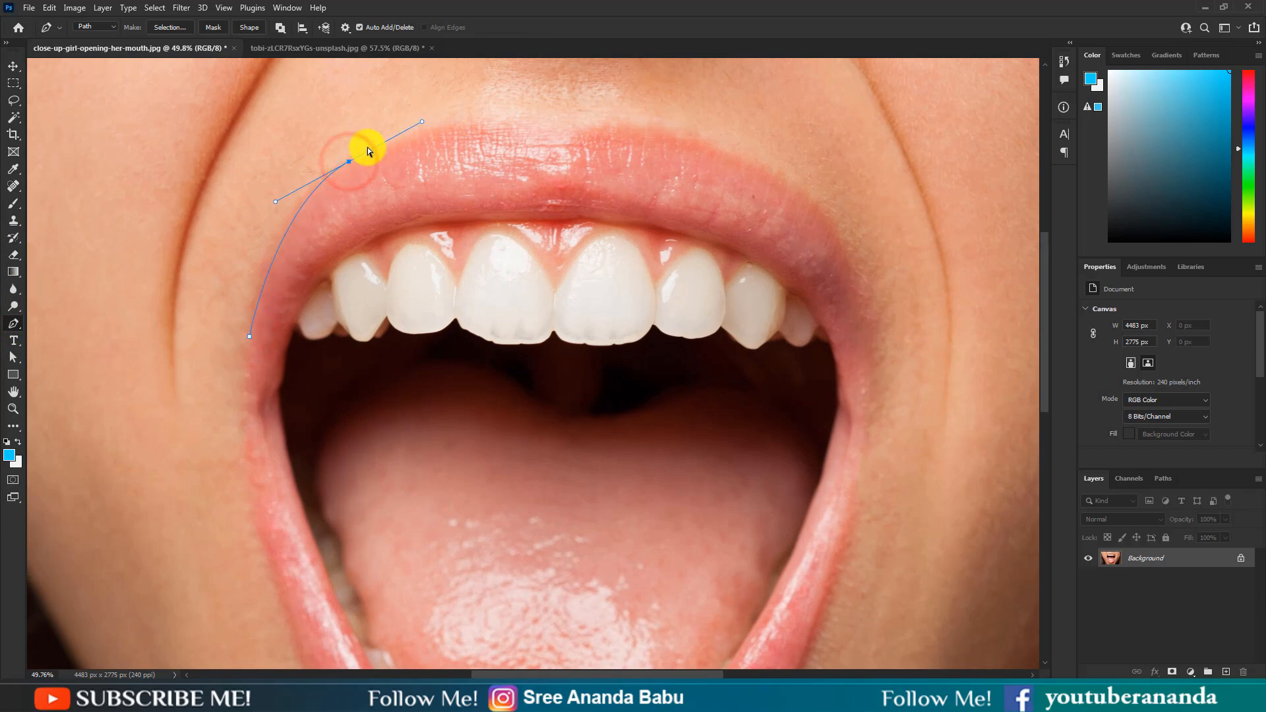
{"action": "left_click_drag", "start_coordinate": [357, 152], "coordinate": [456, 103]}
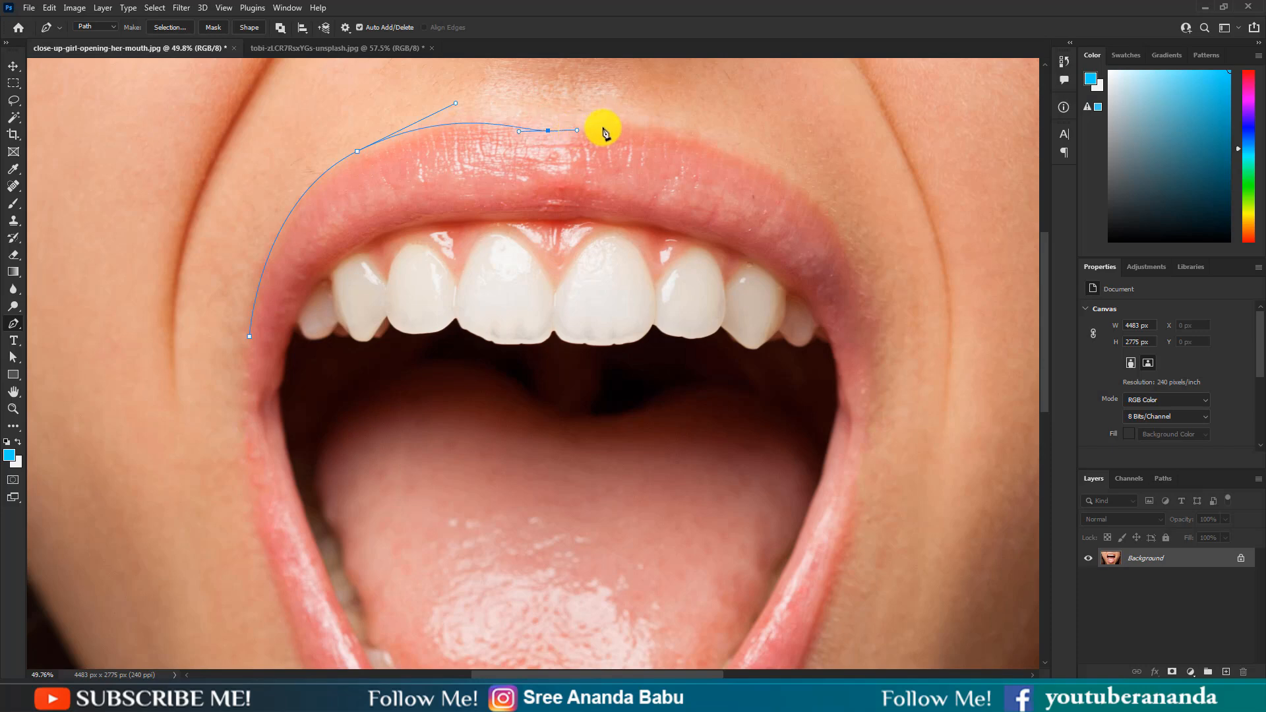
{"action": "left_click_drag", "start_coordinate": [626, 122], "coordinate": [655, 127]}
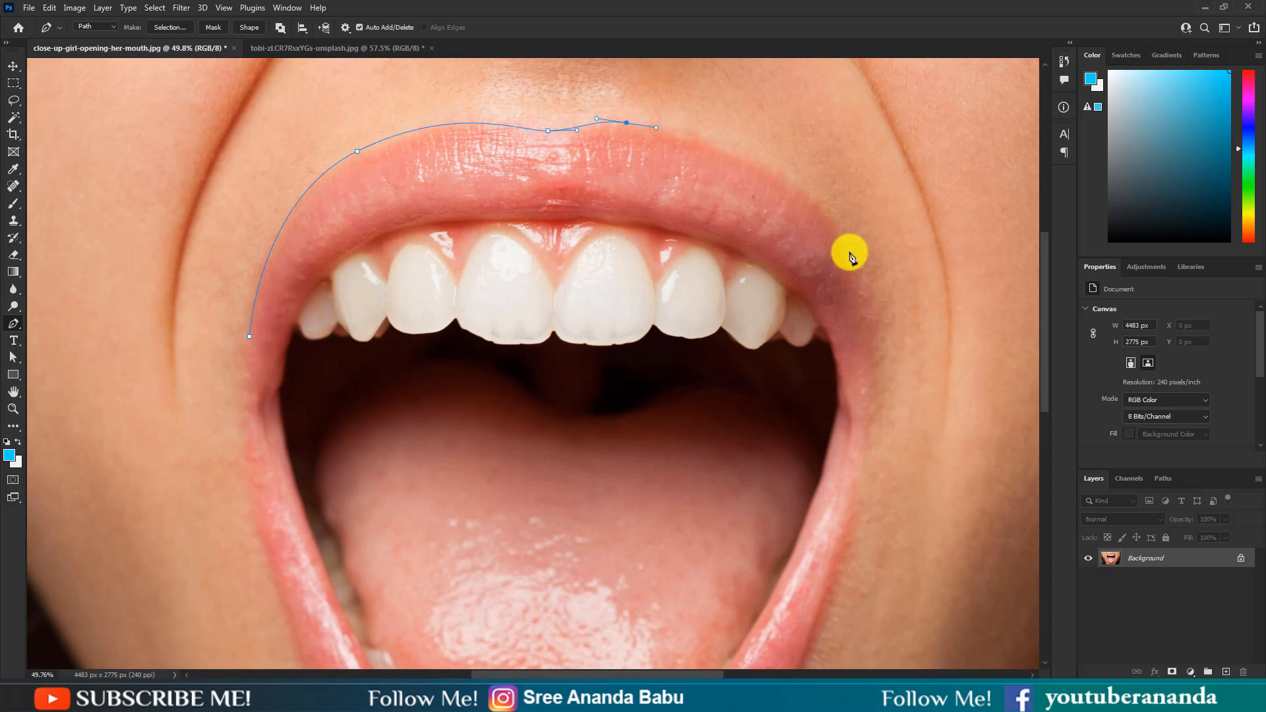
{"action": "left_click_drag", "start_coordinate": [842, 249], "coordinate": [830, 462]}
{"action": "scroll", "coordinate": [887, 336], "scroll_direction": "down", "scroll_amount": 3}
{"action": "scroll", "coordinate": [791, 474], "scroll_direction": "down", "scroll_amount": 3}
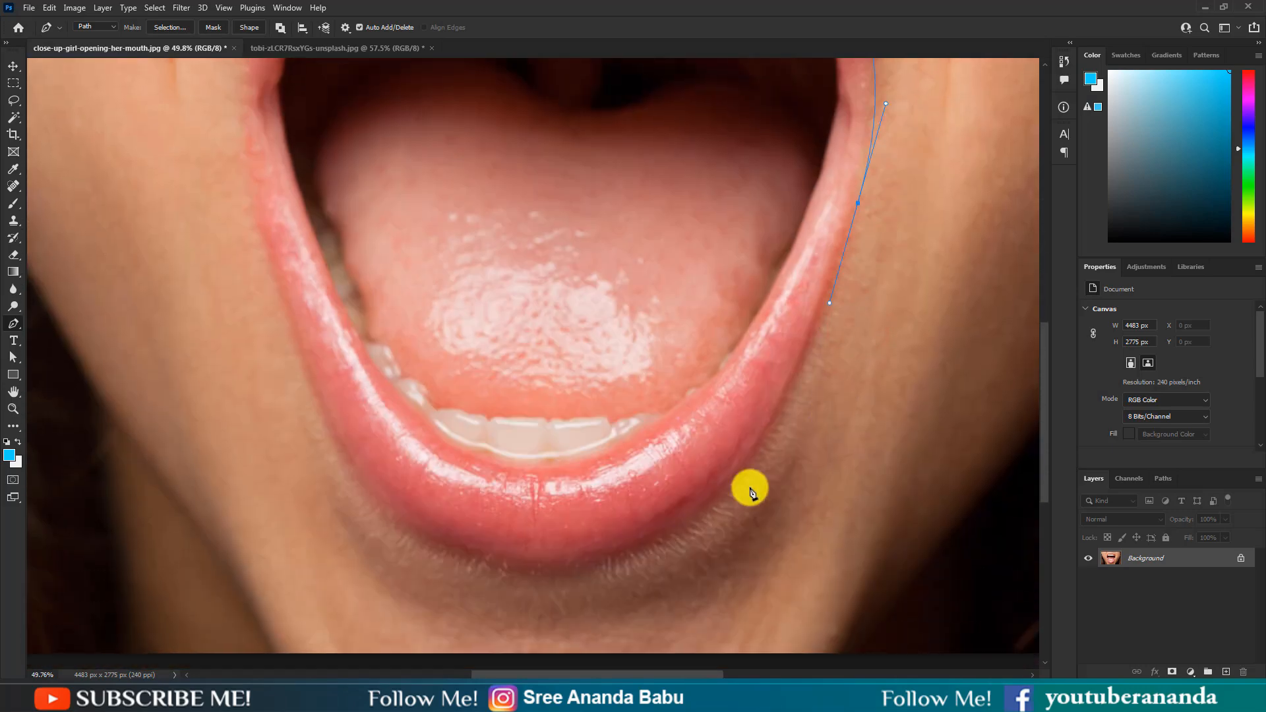
Step: Finish the Pen path around the lower lip, close it, and convert it into a selection
{"action": "left_click_drag", "start_coordinate": [679, 526], "coordinate": [588, 579]}
{"action": "scroll", "coordinate": [588, 579], "scroll_direction": "down", "scroll_amount": 1}
{"action": "left_click_drag", "start_coordinate": [324, 387], "coordinate": [262, 214]}
{"action": "scroll", "coordinate": [243, 215], "scroll_direction": "up", "scroll_amount": 3}
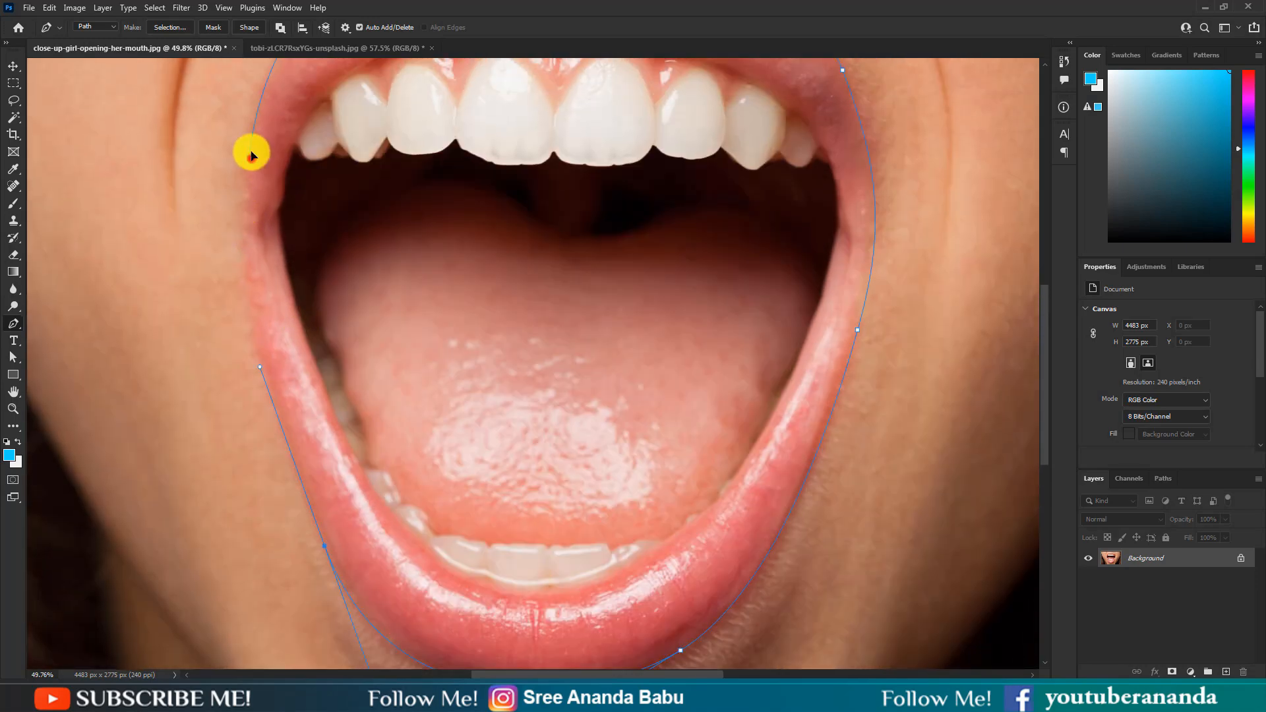
{"action": "left_click_drag", "start_coordinate": [248, 155], "coordinate": [274, 62]}
{"action": "scroll", "coordinate": [612, 237], "scroll_direction": "down", "scroll_amount": 2}
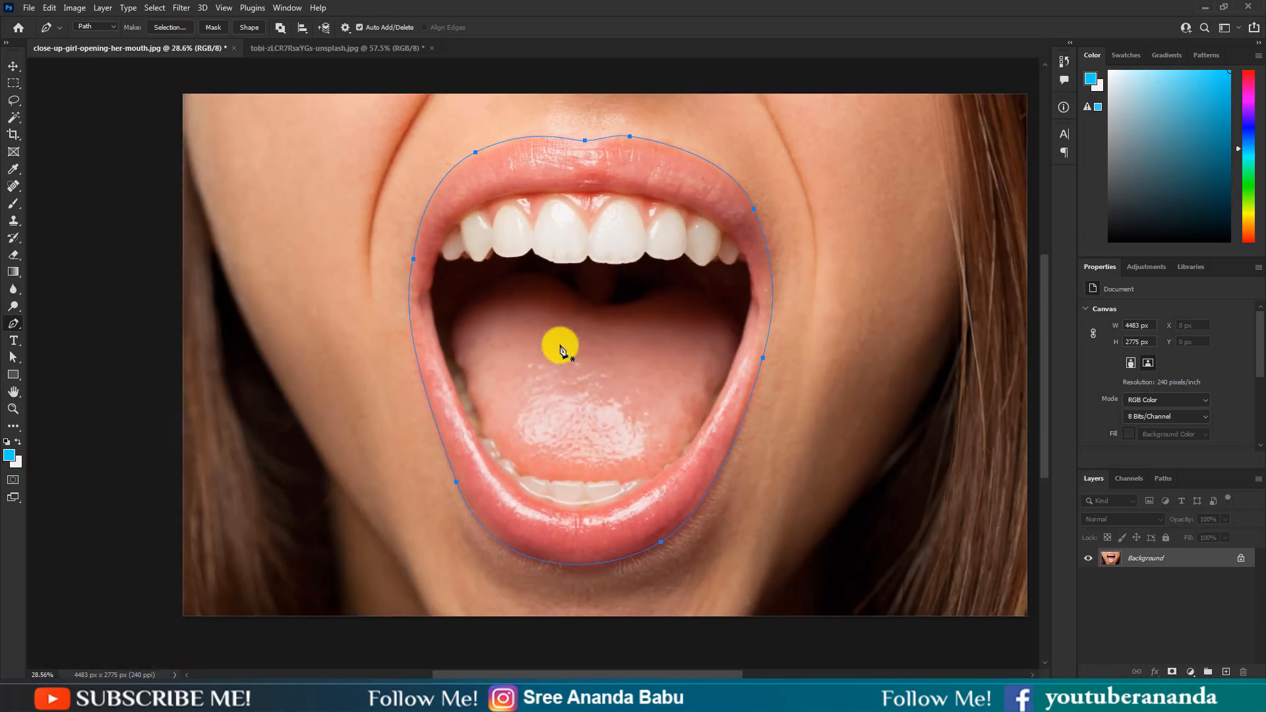
{"action": "key", "text": "ctrl+Return"}
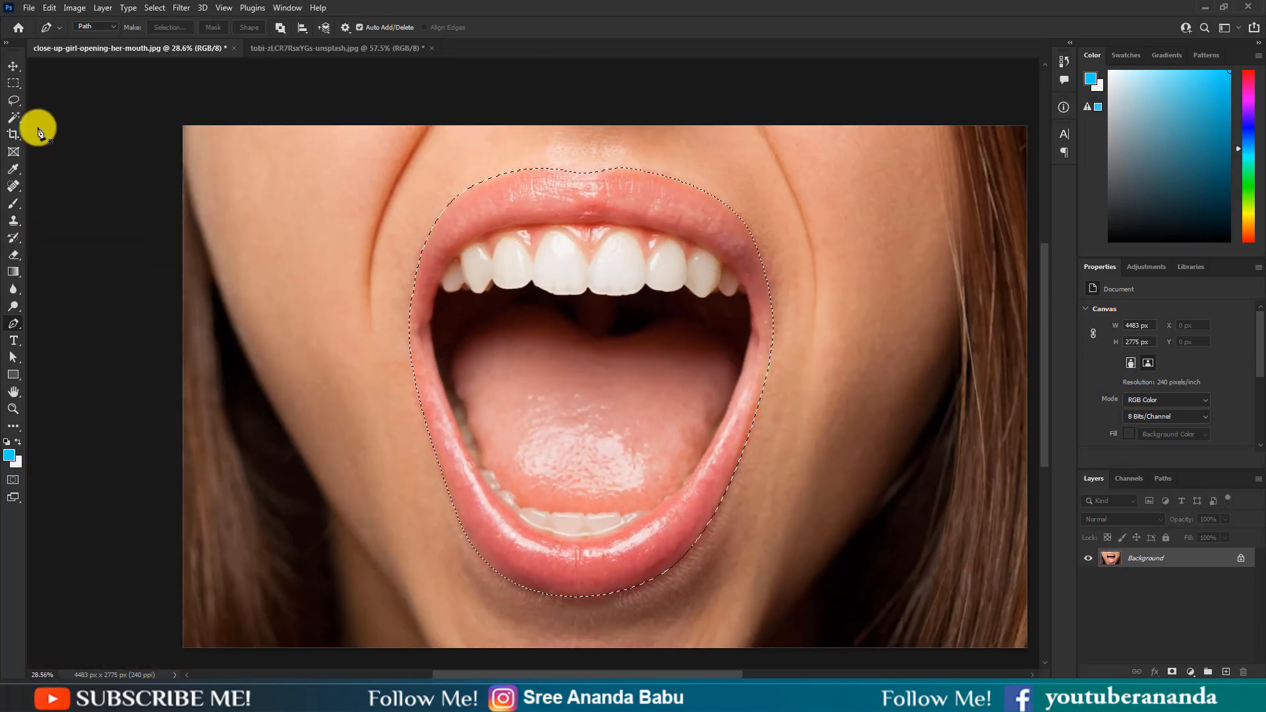
Step: Move the selected mouth into the apple image document
{"action": "left_click", "coordinate": [13, 66]}
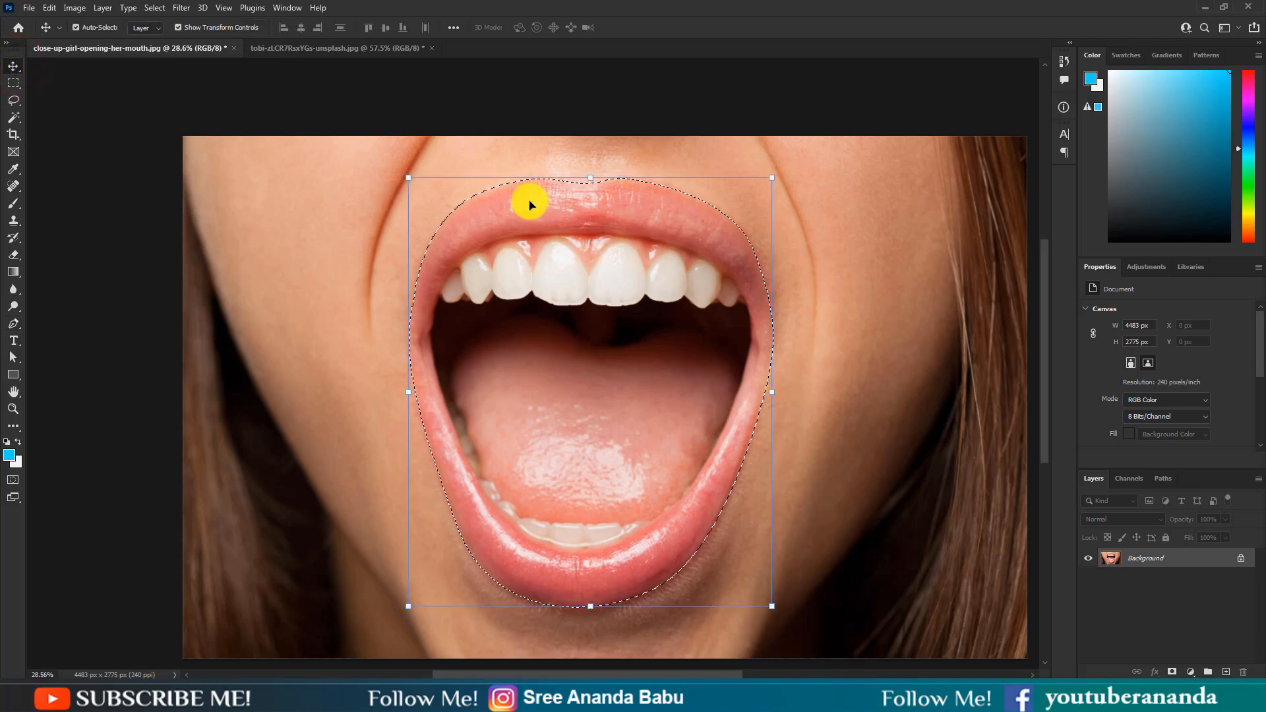
{"action": "left_click_drag", "start_coordinate": [534, 208], "coordinate": [611, 389]}
{"action": "scroll", "coordinate": [611, 389], "scroll_direction": "down", "scroll_amount": 5}
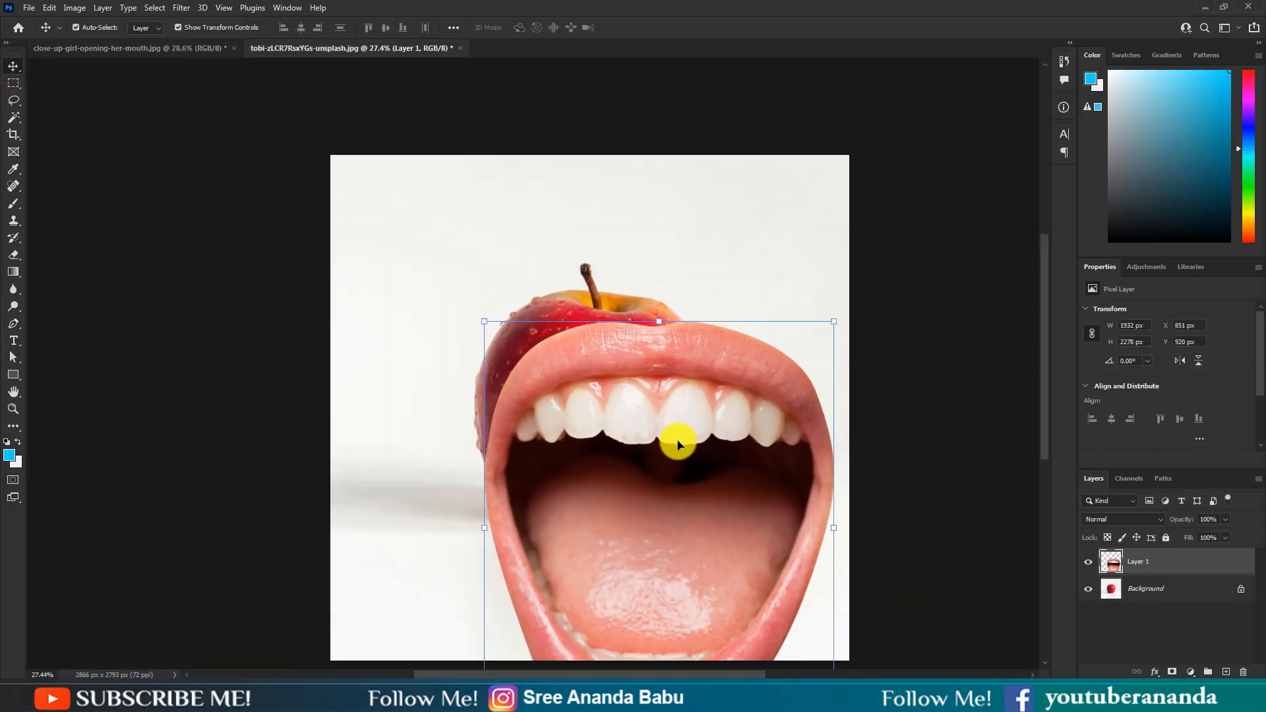
Step: Scale the mouth to about 38% and position it over the center of the apple, then commit the transform
{"action": "left_click_drag", "start_coordinate": [829, 461], "coordinate": [621, 366]}
{"action": "left_click_drag", "start_coordinate": [587, 455], "coordinate": [588, 433]}
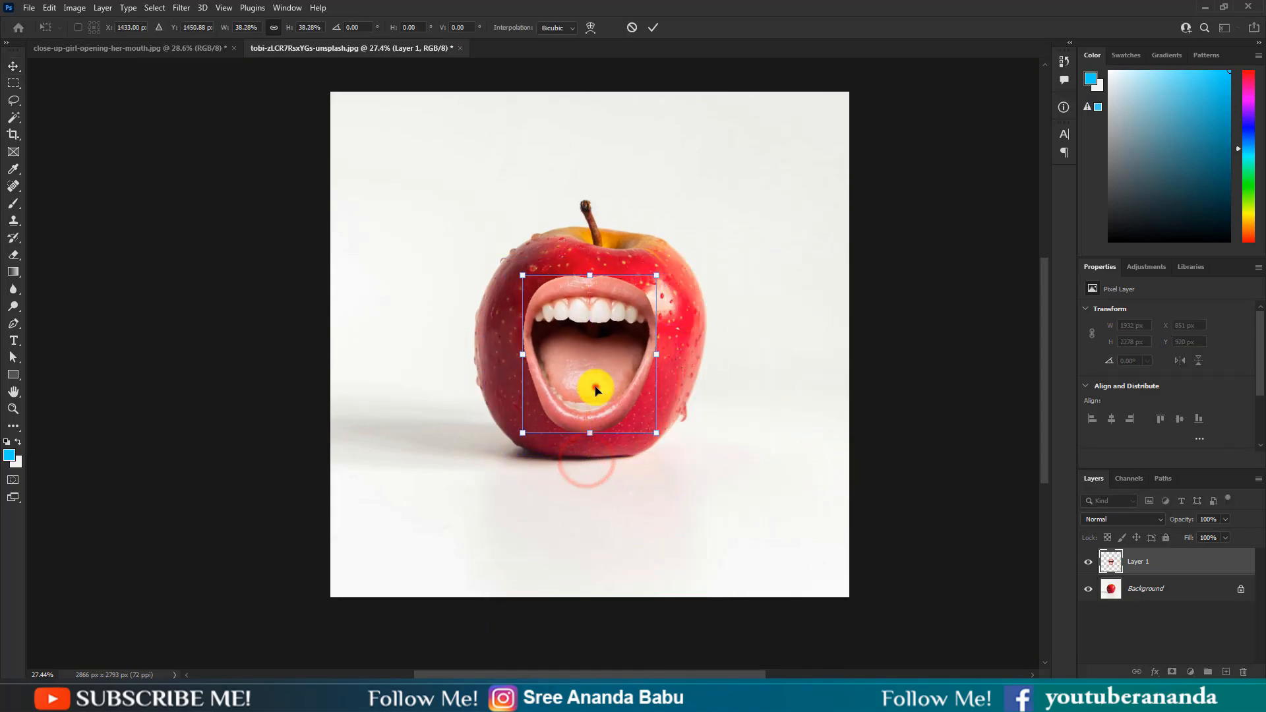
{"action": "scroll", "coordinate": [595, 393], "scroll_direction": "up", "scroll_amount": 2}
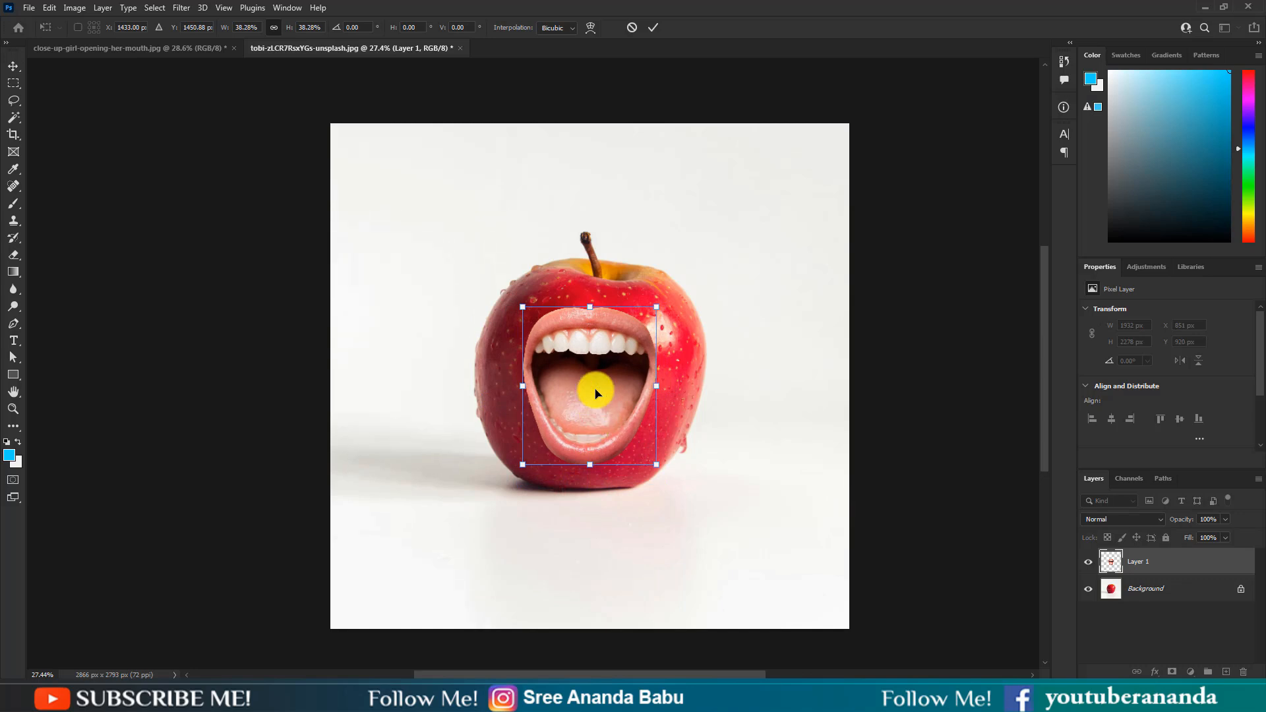
{"action": "scroll", "coordinate": [579, 349], "scroll_direction": "up", "scroll_amount": 5}
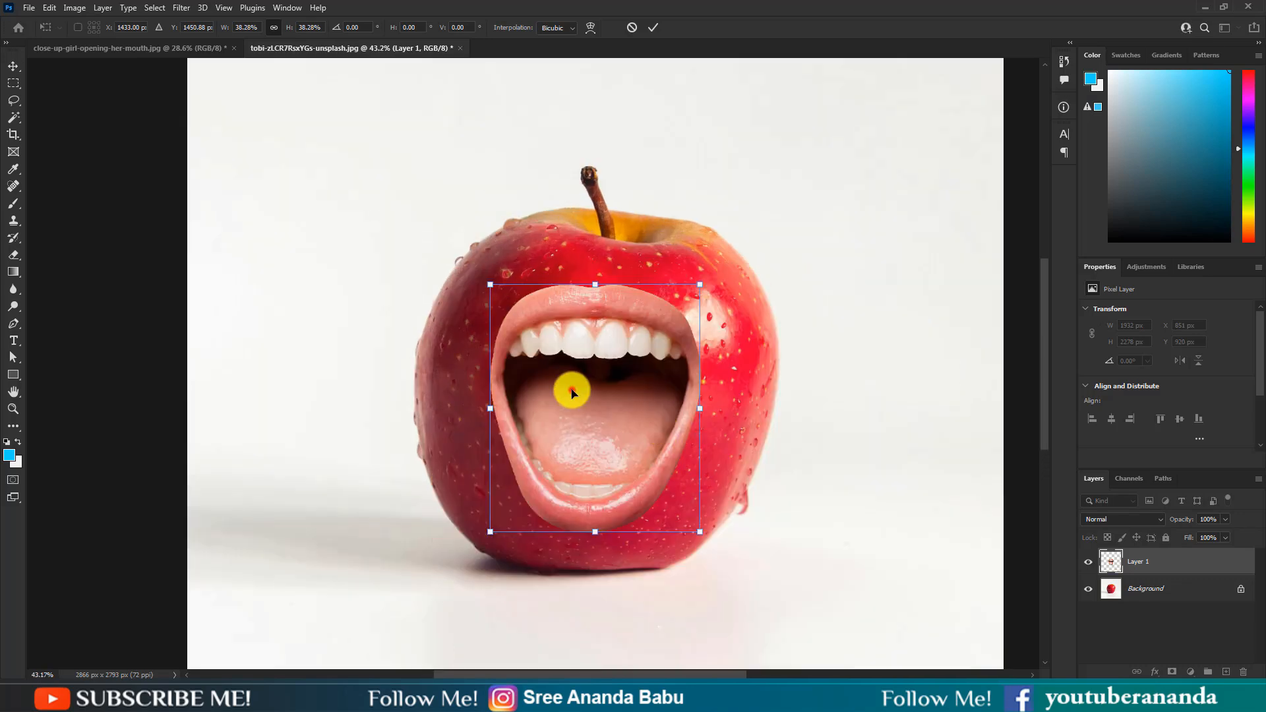
{"action": "scroll", "coordinate": [603, 386], "scroll_direction": "up", "scroll_amount": 2}
{"action": "left_click_drag", "start_coordinate": [635, 382], "coordinate": [636, 388]}
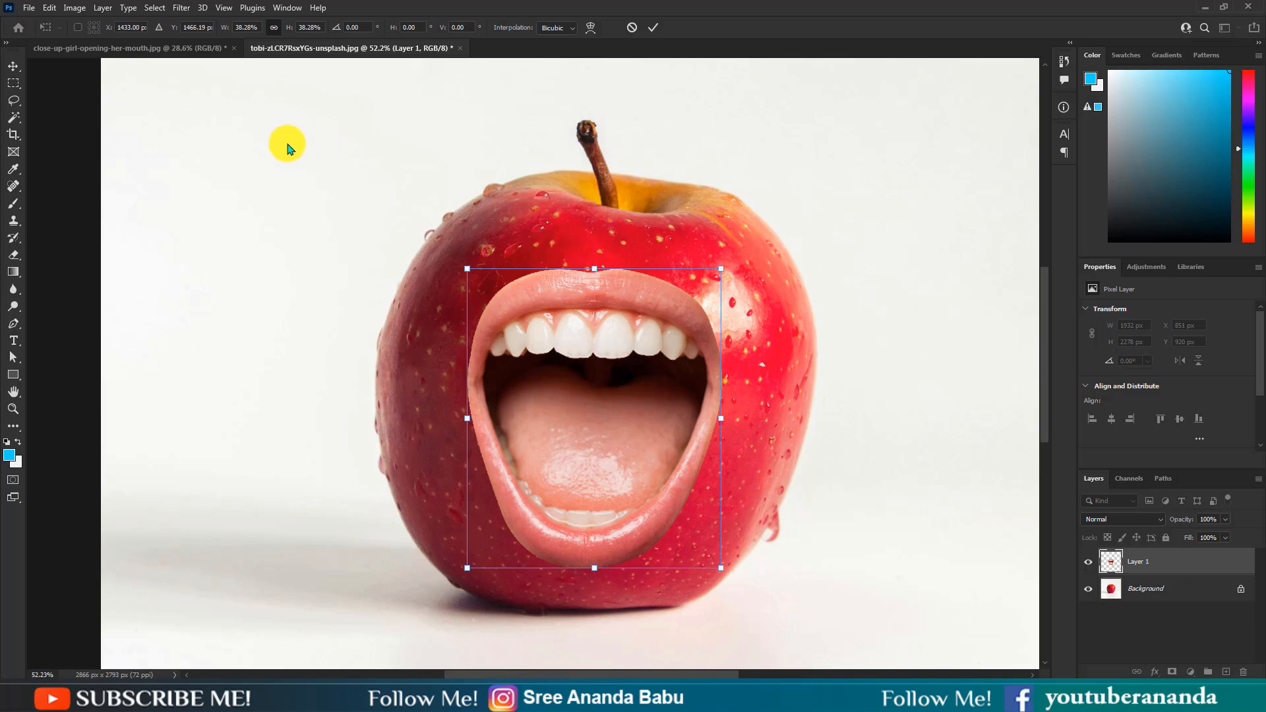
{"action": "left_click", "coordinate": [651, 32]}
Step: Duplicate the Background layer and the mouth layer
{"action": "scroll", "coordinate": [595, 366], "scroll_direction": "up", "scroll_amount": 2}
{"action": "scroll", "coordinate": [619, 368], "scroll_direction": "down", "scroll_amount": 1}
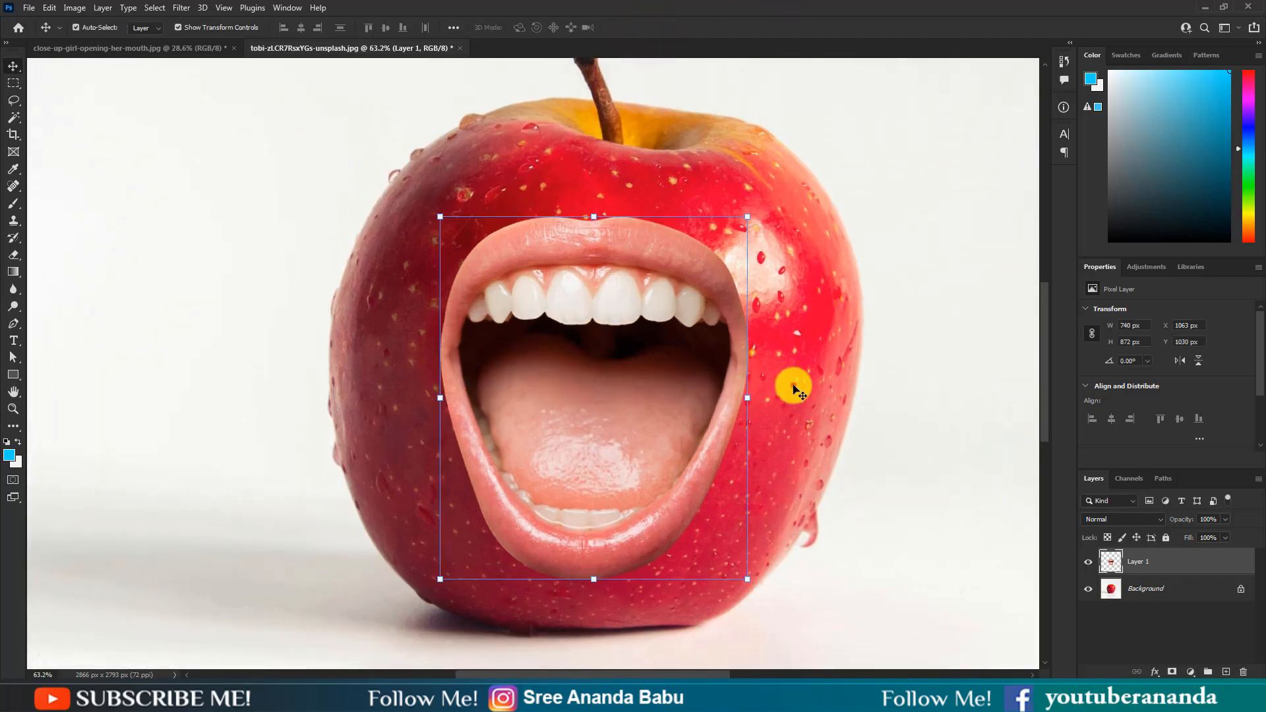
{"action": "scroll", "coordinate": [756, 376], "scroll_direction": "down", "scroll_amount": 1}
{"action": "left_click", "coordinate": [650, 376]}
{"action": "left_click_drag", "start_coordinate": [1177, 591], "coordinate": [1225, 671]}
{"action": "left_click", "coordinate": [1147, 562]}
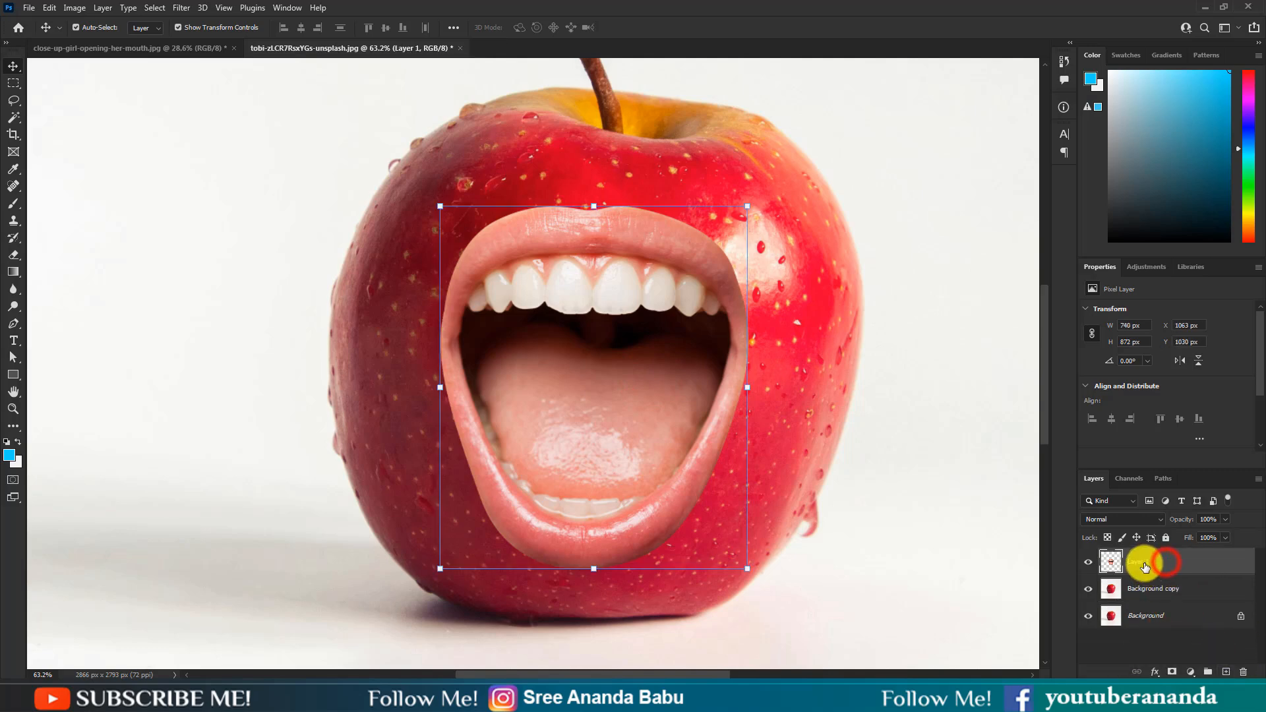
{"action": "left_click_drag", "start_coordinate": [1144, 567], "coordinate": [1224, 671]}
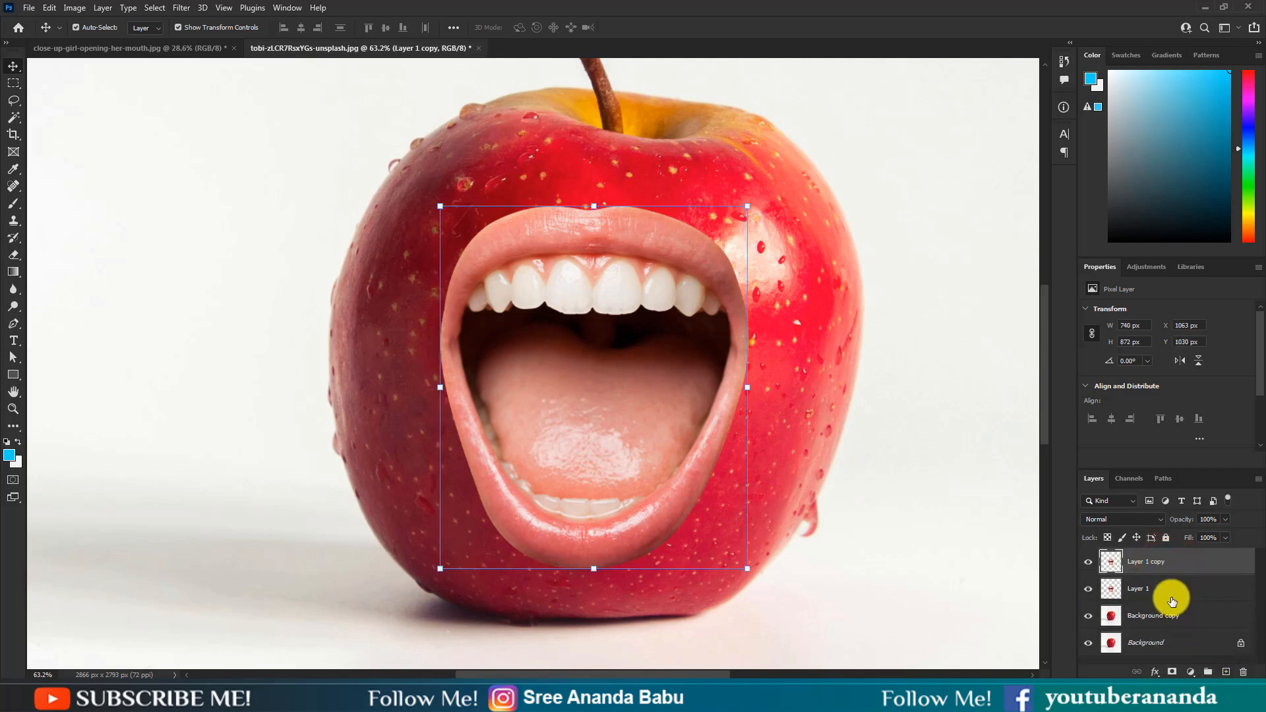
Step: Hide the original Background and duplicate mouth layers, load the mouth layer's outline as a selection, and hide Layer 1
{"action": "left_click", "coordinate": [1172, 598]}
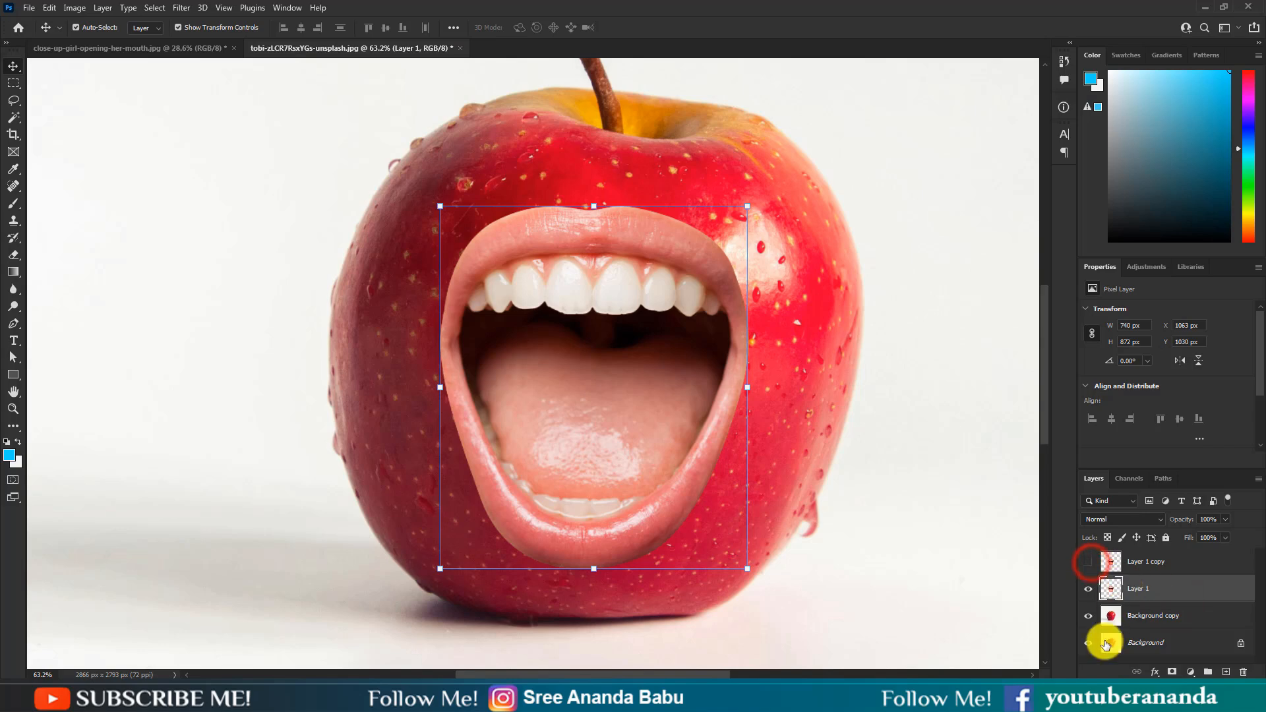
{"action": "left_click", "coordinate": [1084, 646]}
{"action": "left_click", "coordinate": [1139, 617]}
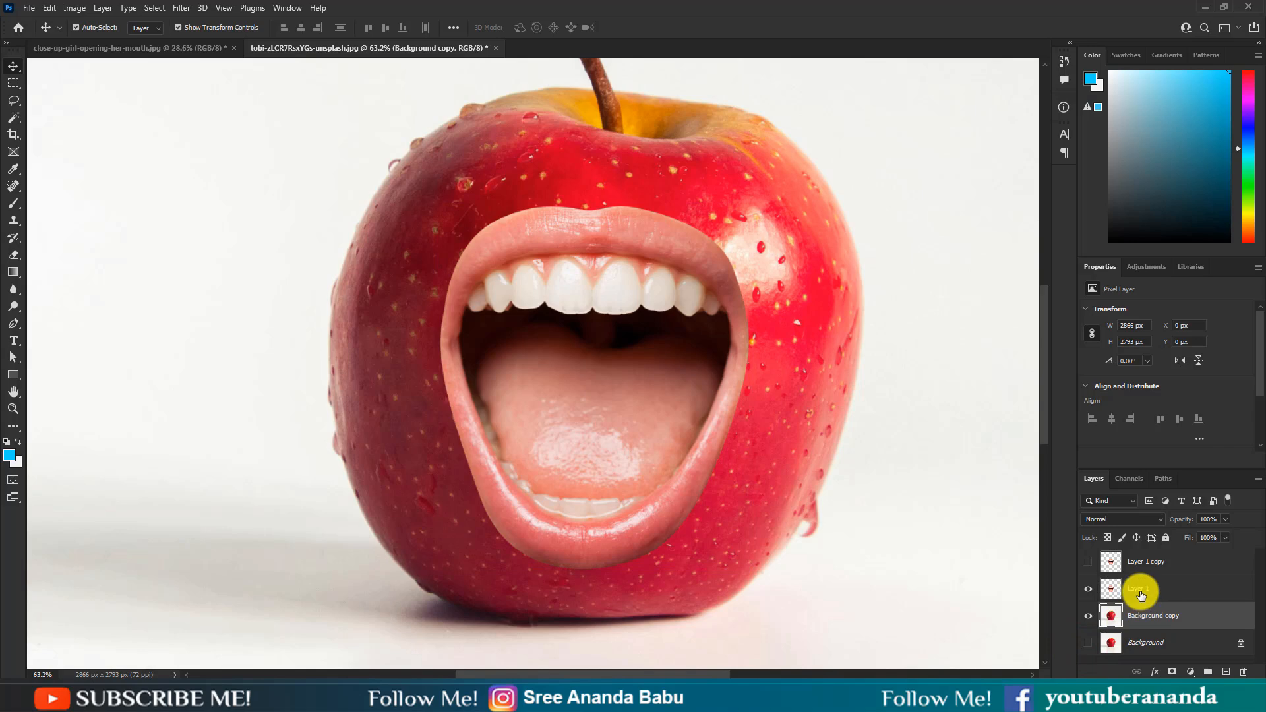
{"action": "left_click", "coordinate": [1118, 594]}
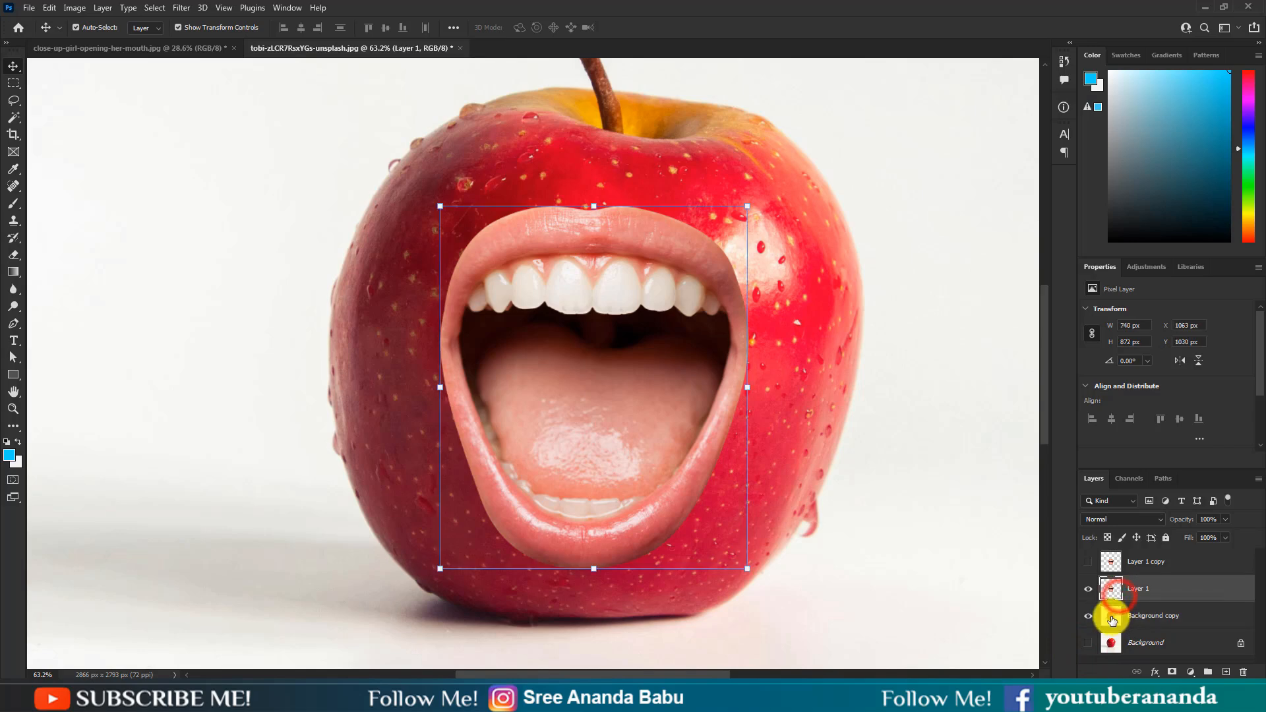
{"action": "left_click", "coordinate": [1111, 618], "text": "ctrl"}
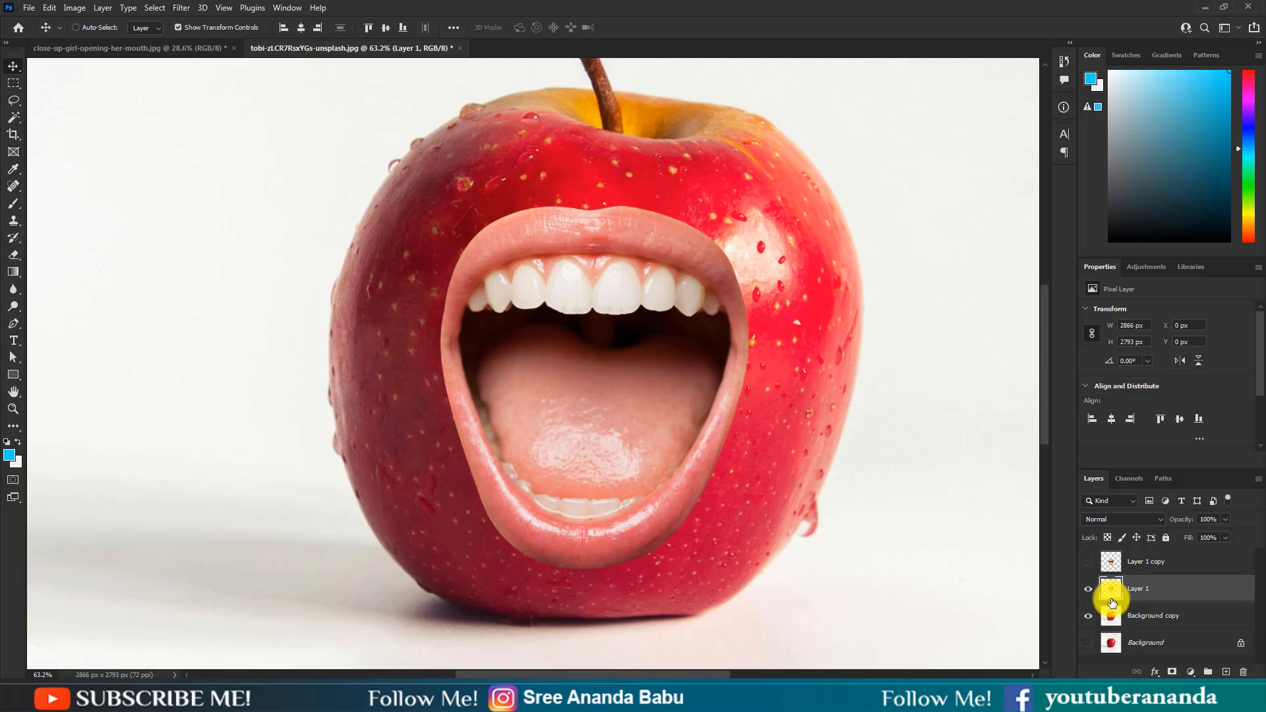
{"action": "left_click", "coordinate": [1111, 602], "text": "ctrl"}
{"action": "left_click", "coordinate": [1140, 617]}
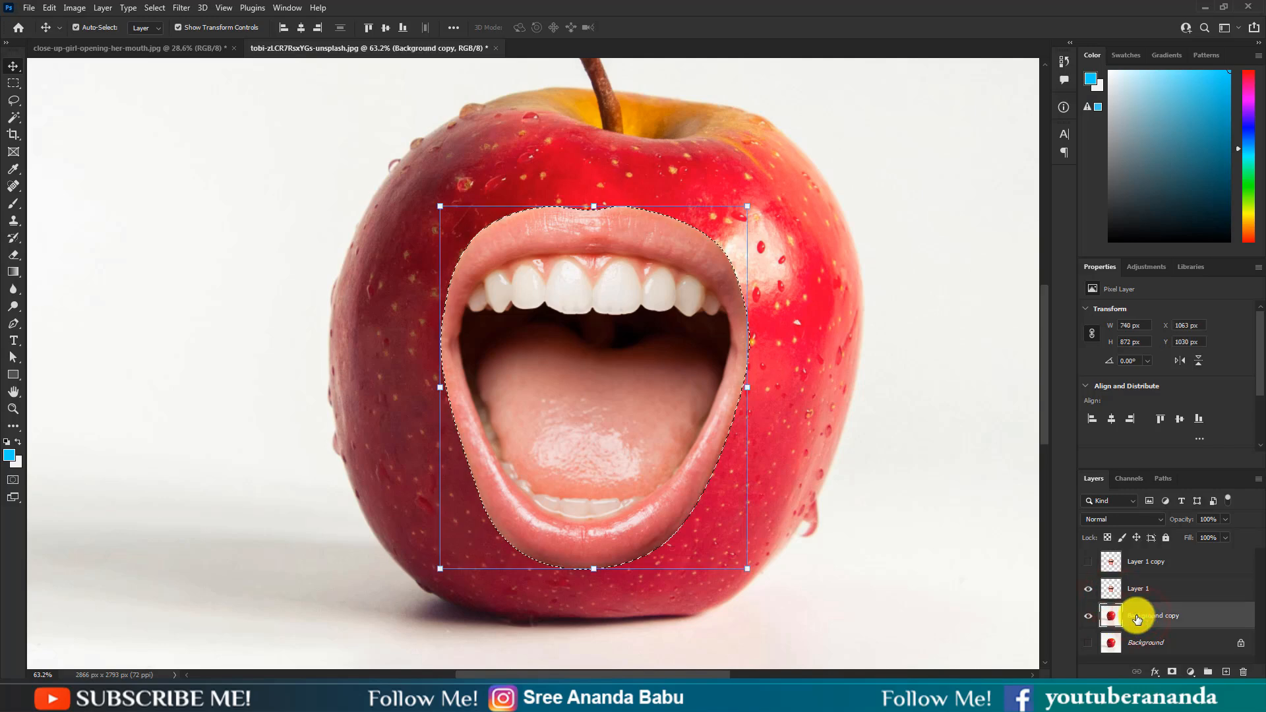
{"action": "left_click", "coordinate": [1089, 590]}
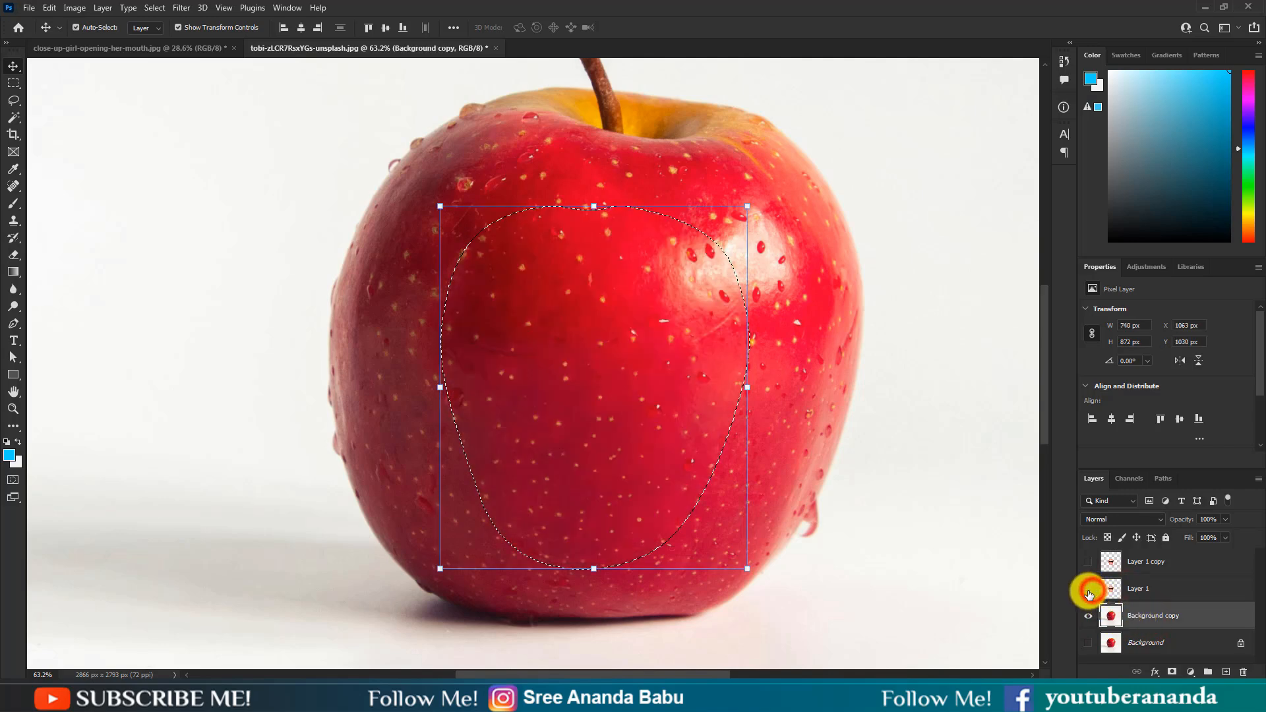
Step: Contract the selection by 5 pixels and delete that area from the Background copy layer
{"action": "left_click", "coordinate": [131, 9]}
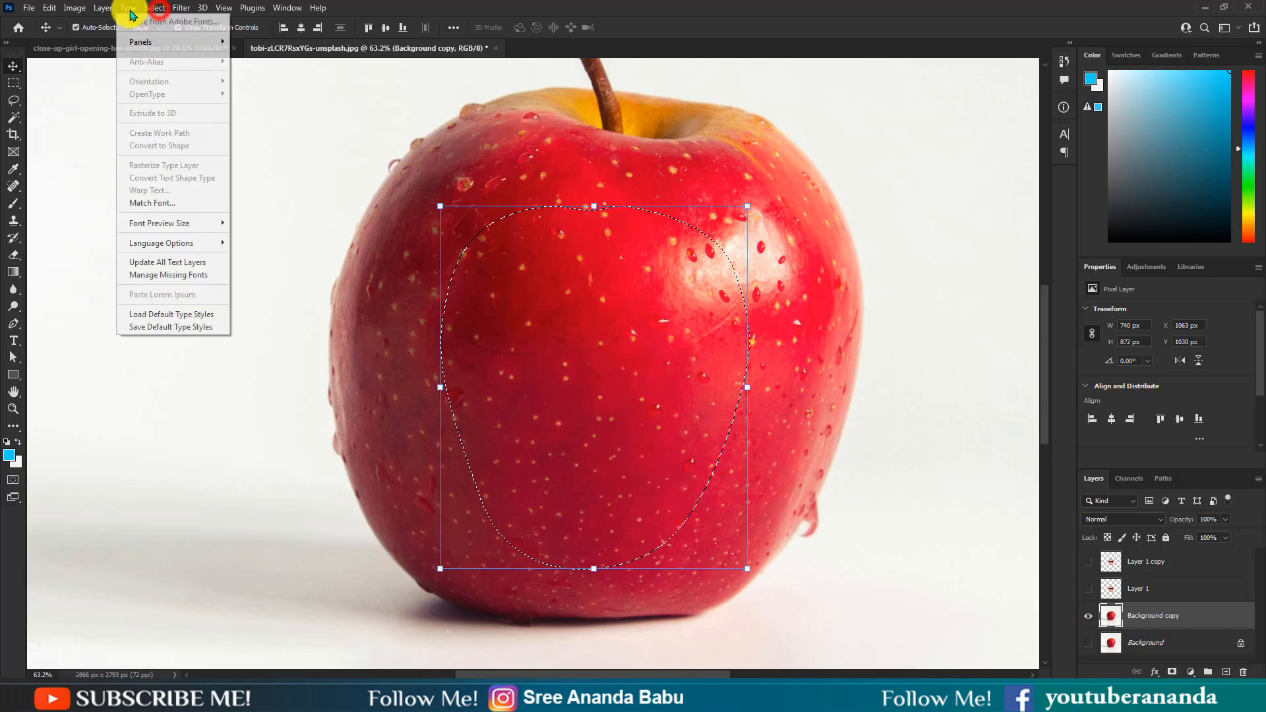
{"action": "mouse_move", "coordinate": [174, 206]}
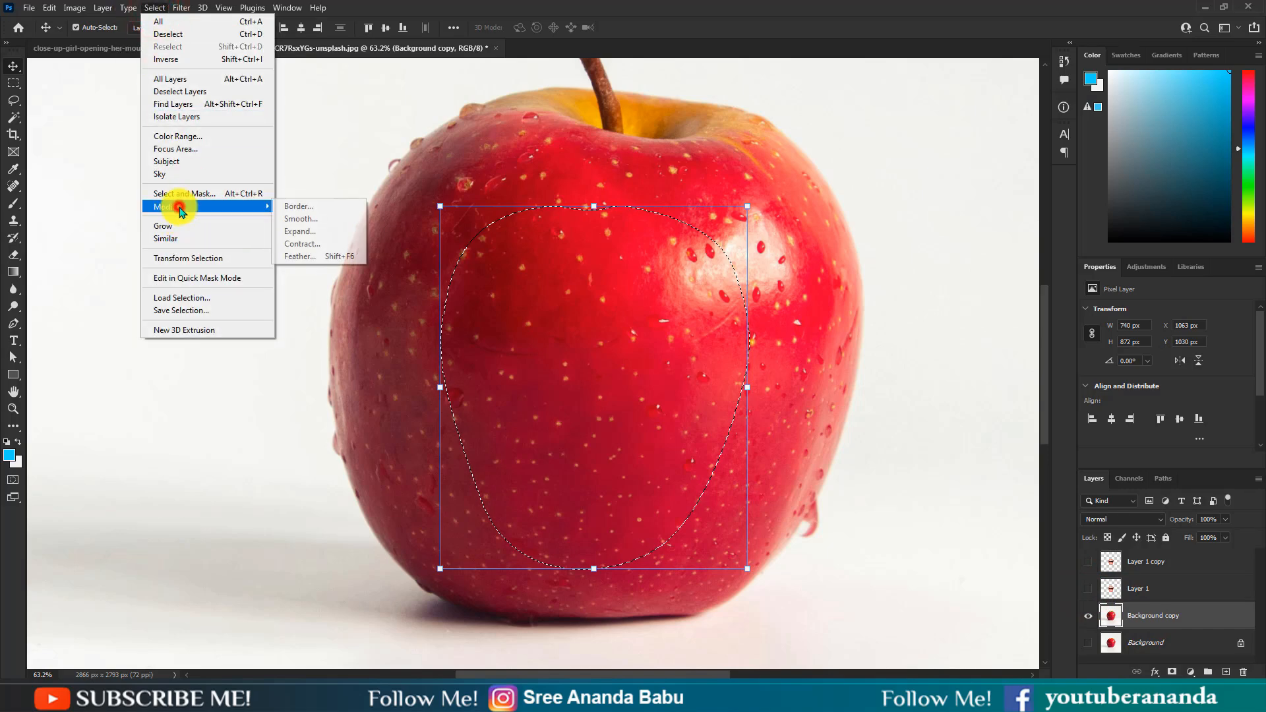
{"action": "left_click", "coordinate": [336, 246]}
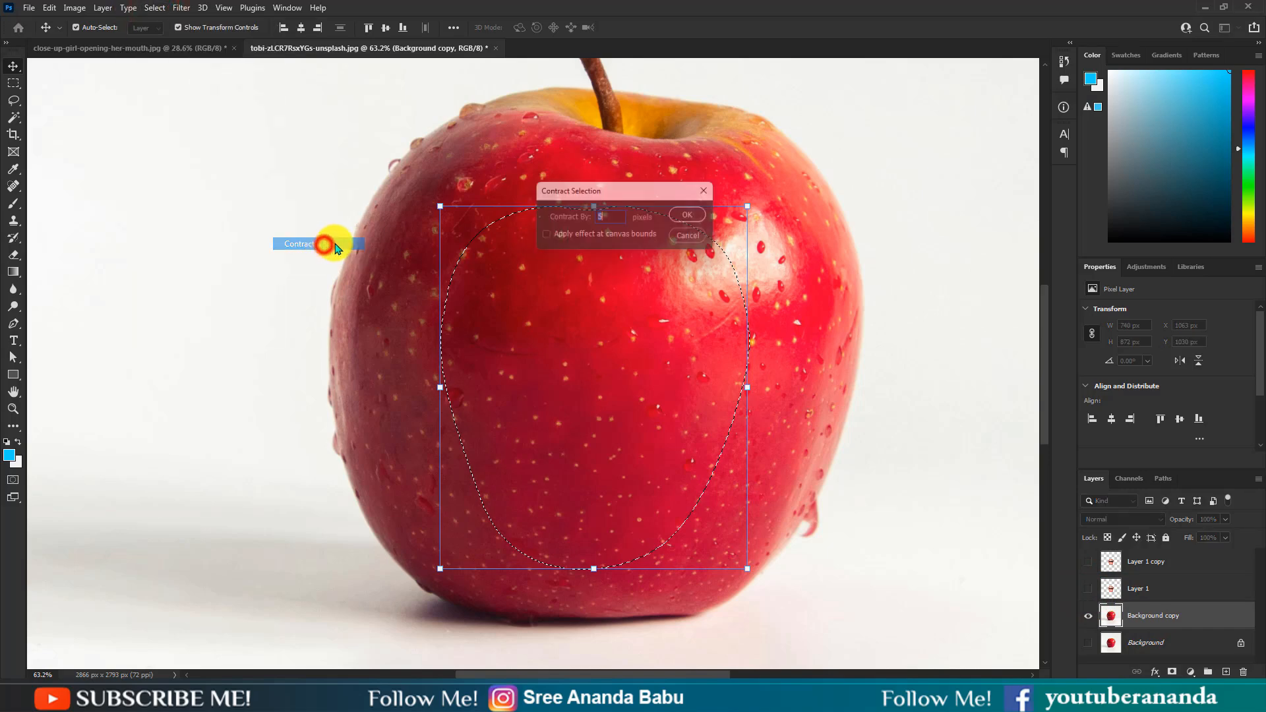
{"action": "left_click", "coordinate": [607, 218]}
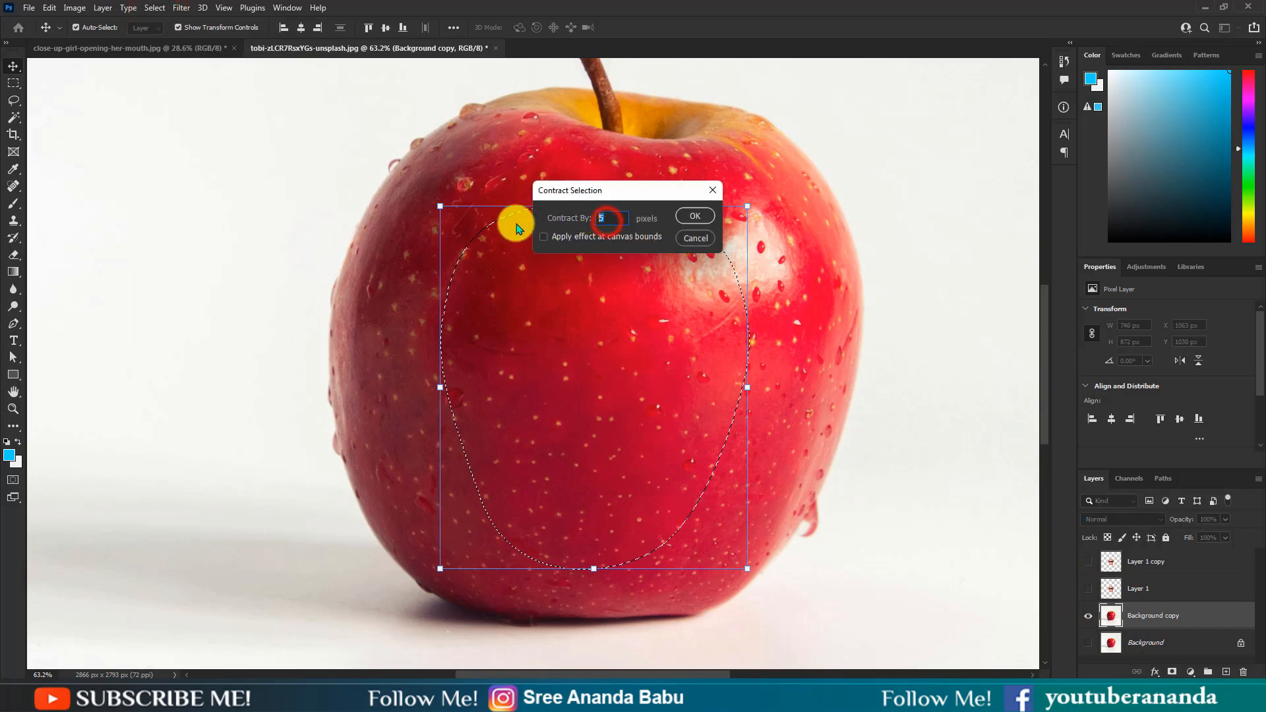
{"action": "left_click", "coordinate": [695, 217]}
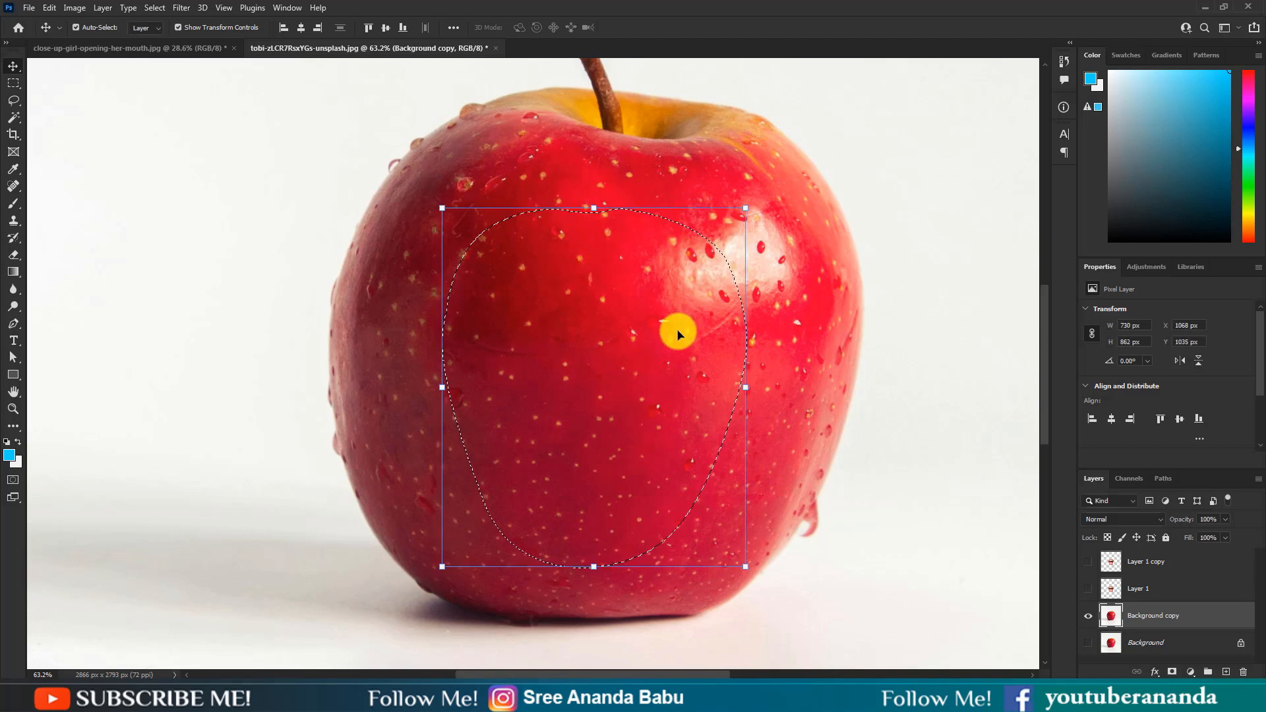
{"action": "key", "text": "Delete"}
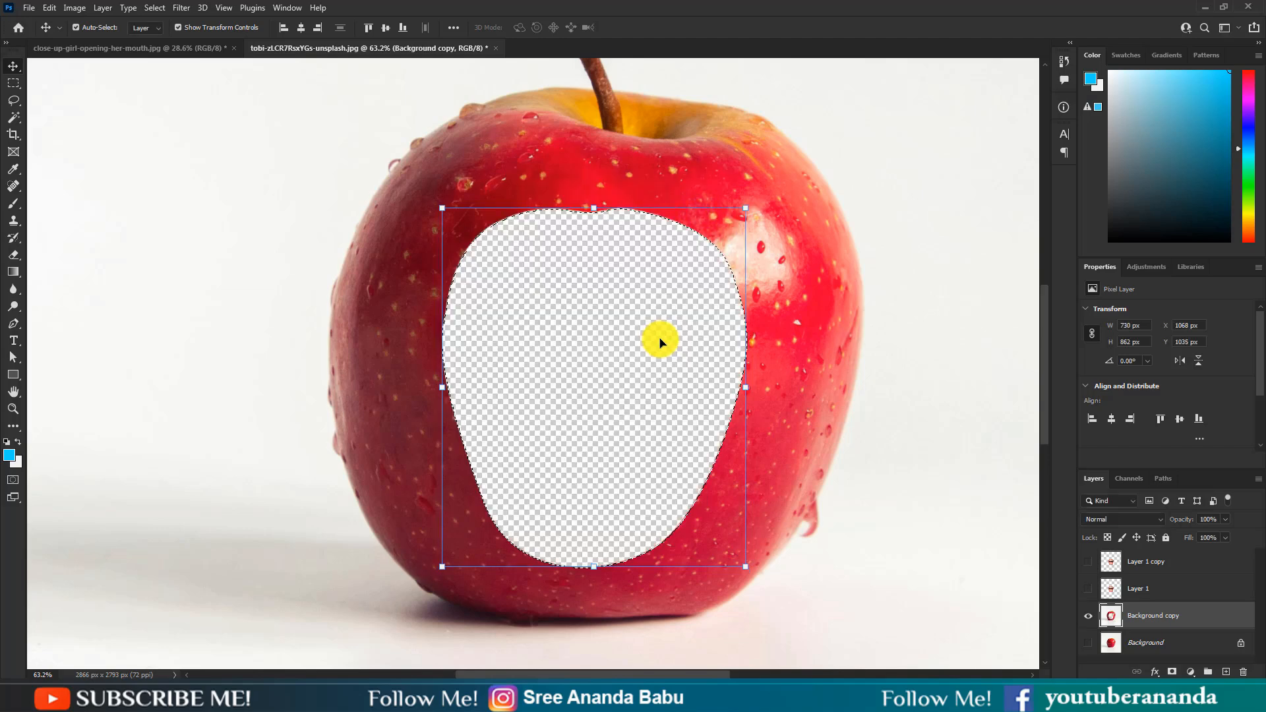
Step: Deselect, then make Layer 1 visible and active again
{"action": "left_click", "coordinate": [47, 8]}
{"action": "mouse_move", "coordinate": [98, 8]}
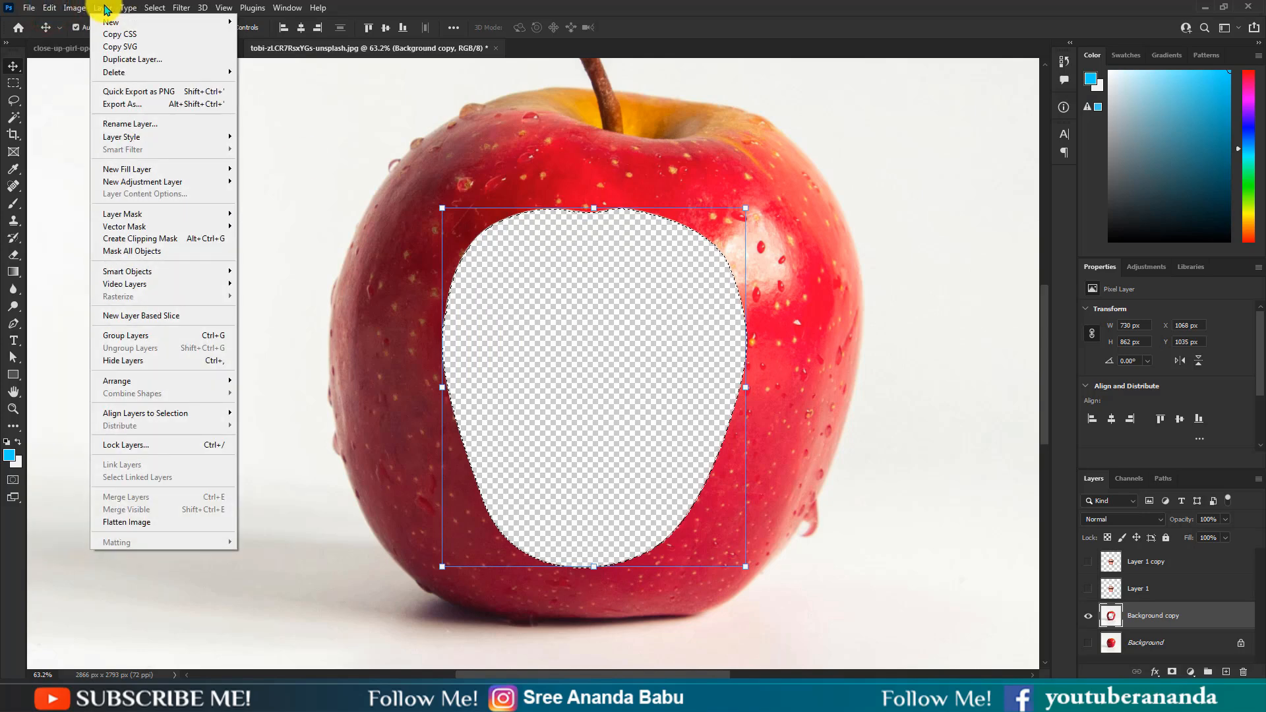
{"action": "mouse_move", "coordinate": [160, 9]}
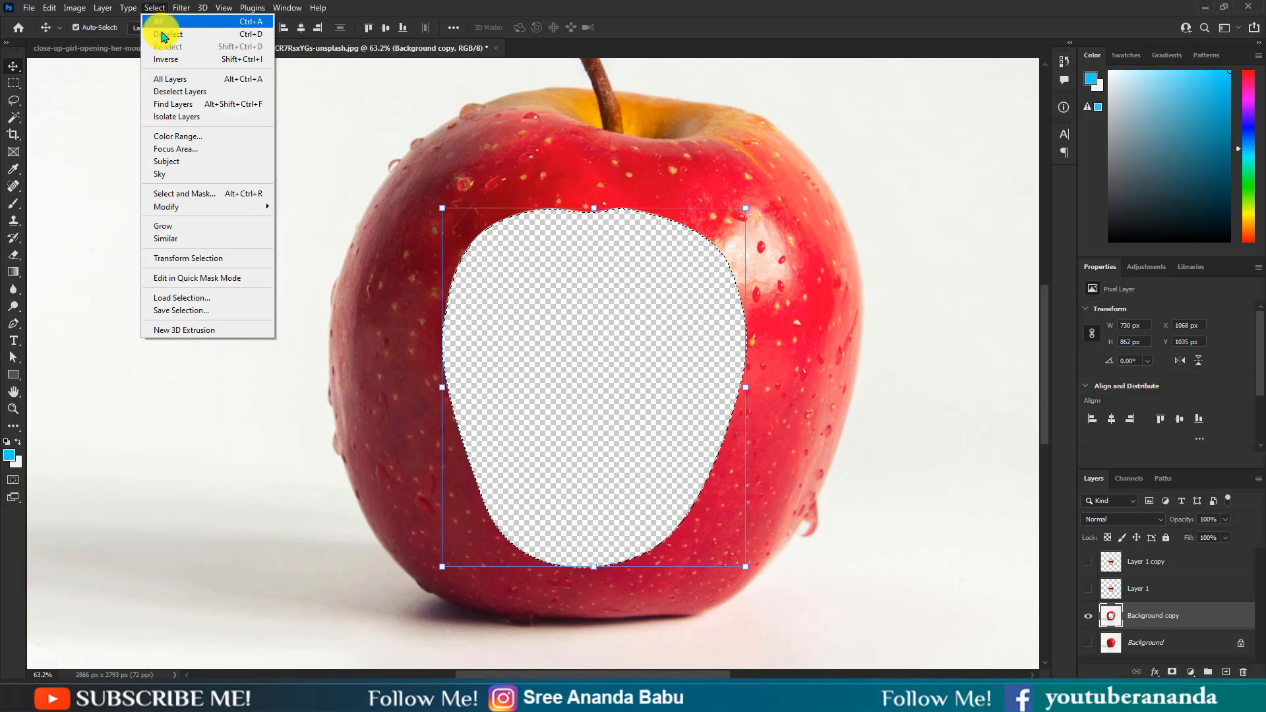
{"action": "left_click", "coordinate": [162, 34]}
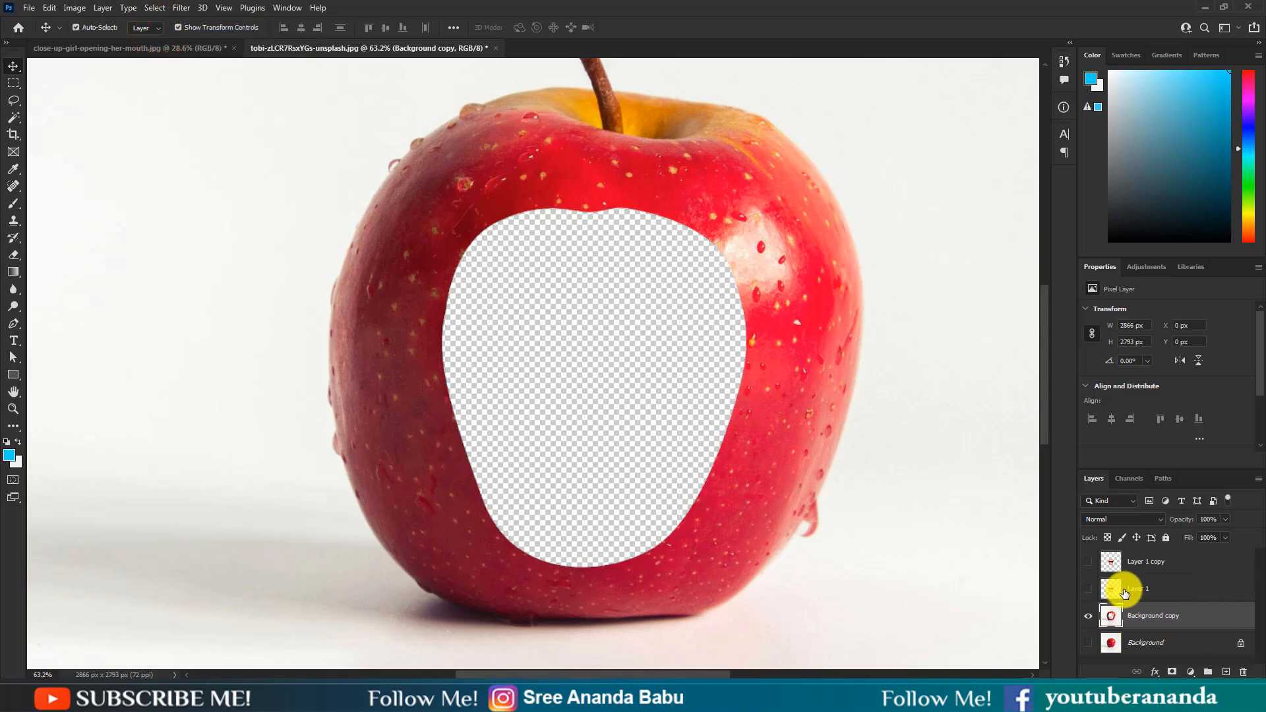
{"action": "left_click", "coordinate": [1088, 589]}
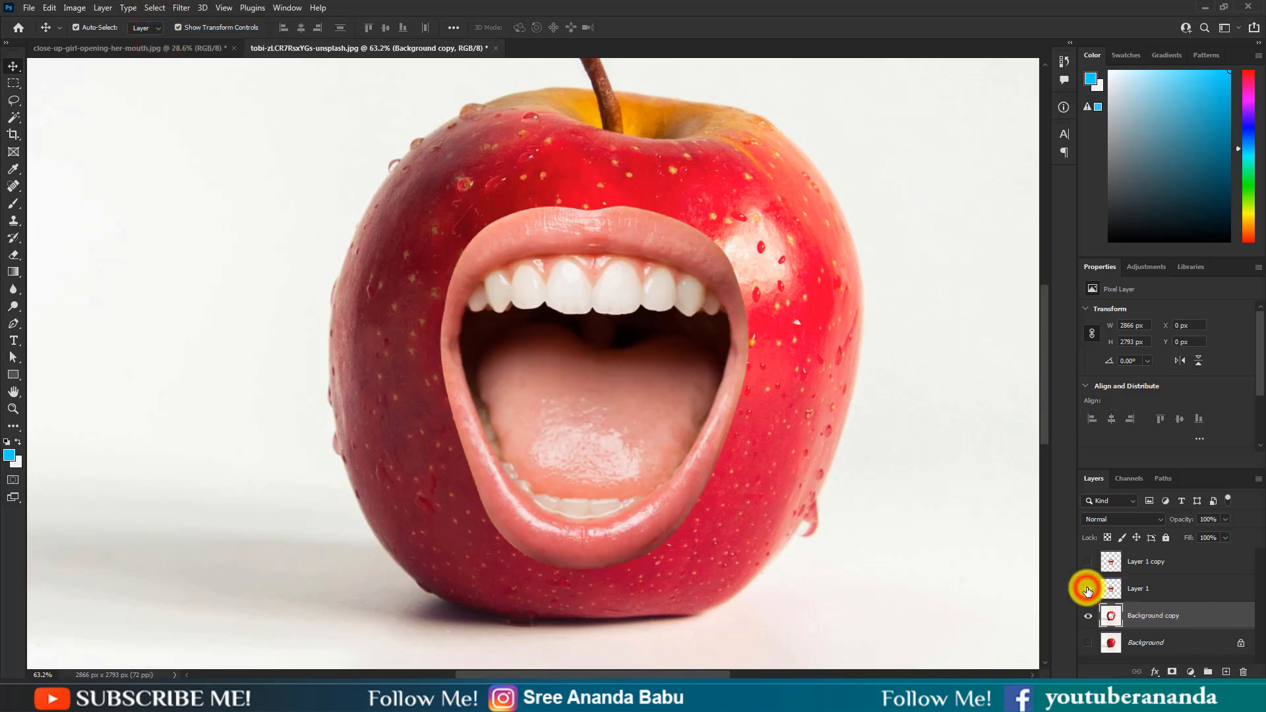
{"action": "left_click", "coordinate": [1155, 594]}
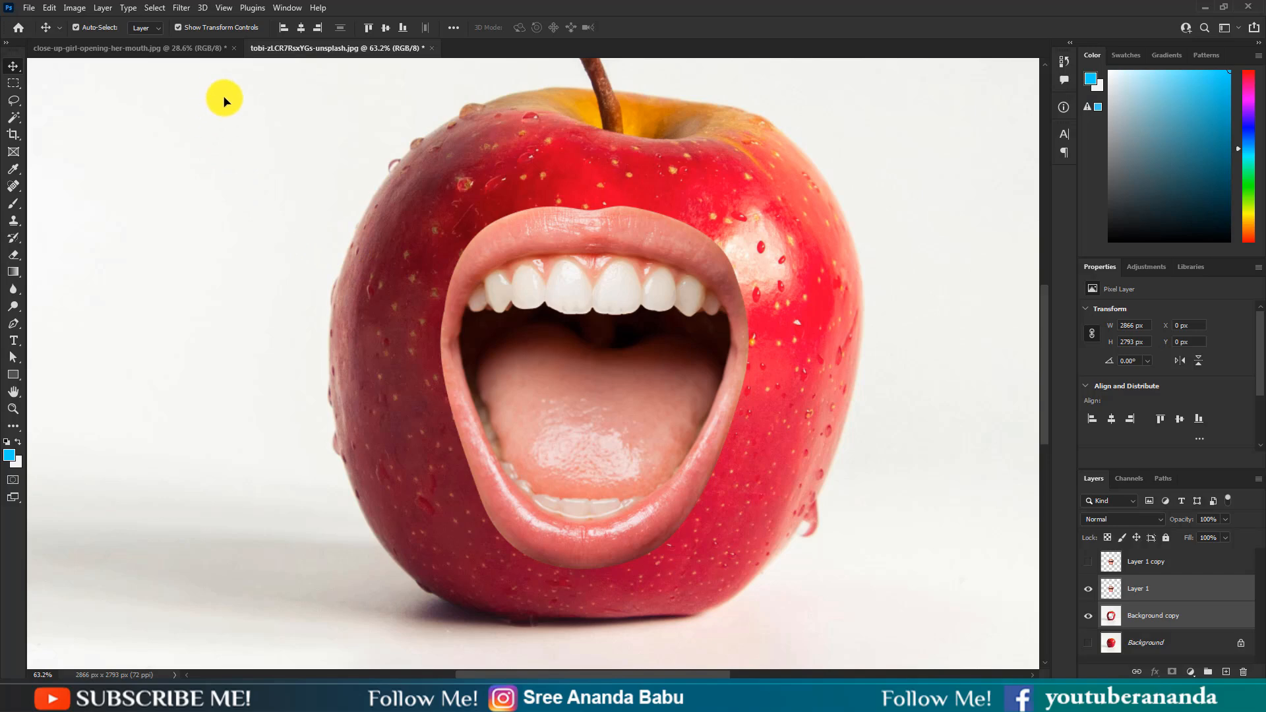
Step: Auto-blend the selected Layer 1 and Background copy layers with seamless tones and colors enabled
{"action": "left_click", "coordinate": [74, 8]}
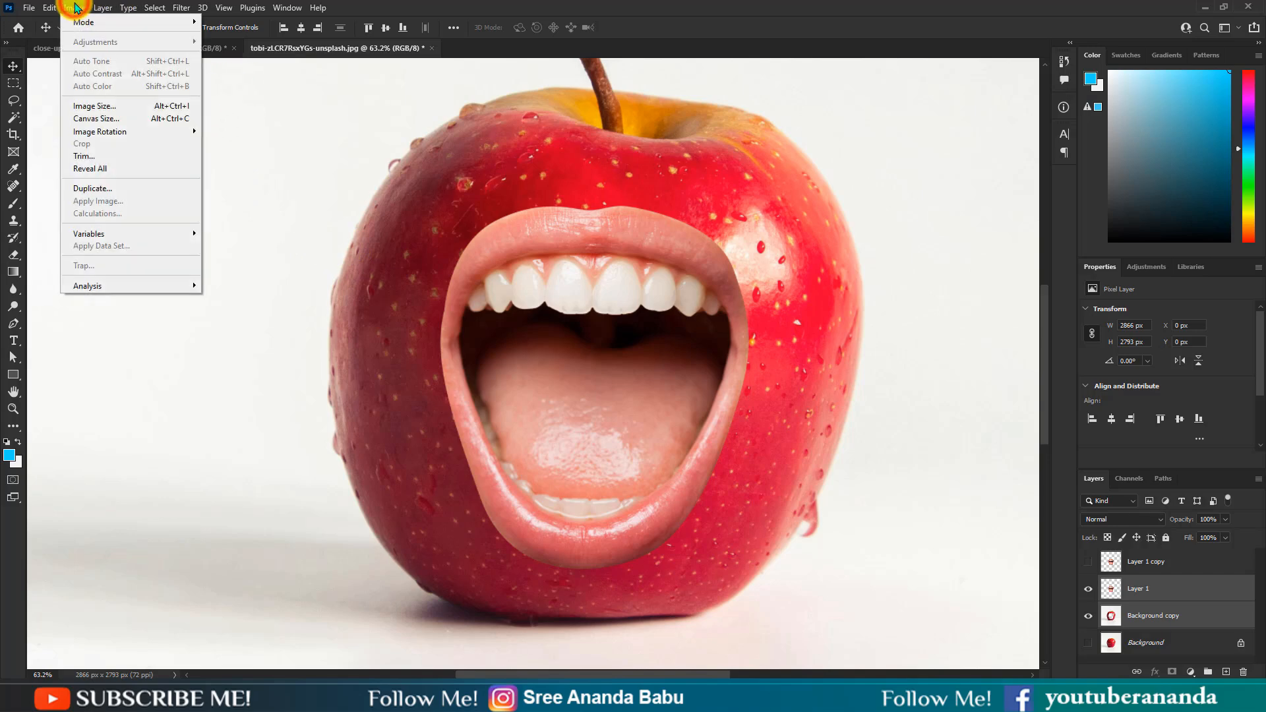
{"action": "mouse_move", "coordinate": [49, 8]}
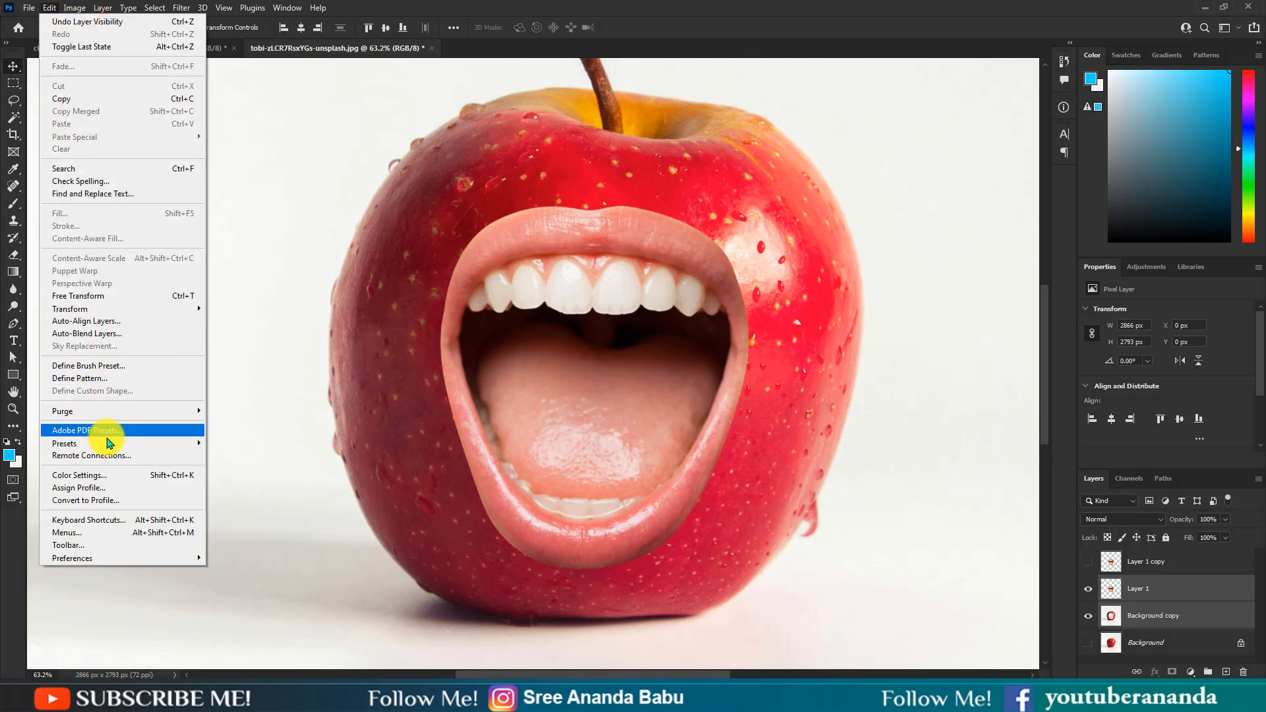
{"action": "left_click", "coordinate": [97, 333]}
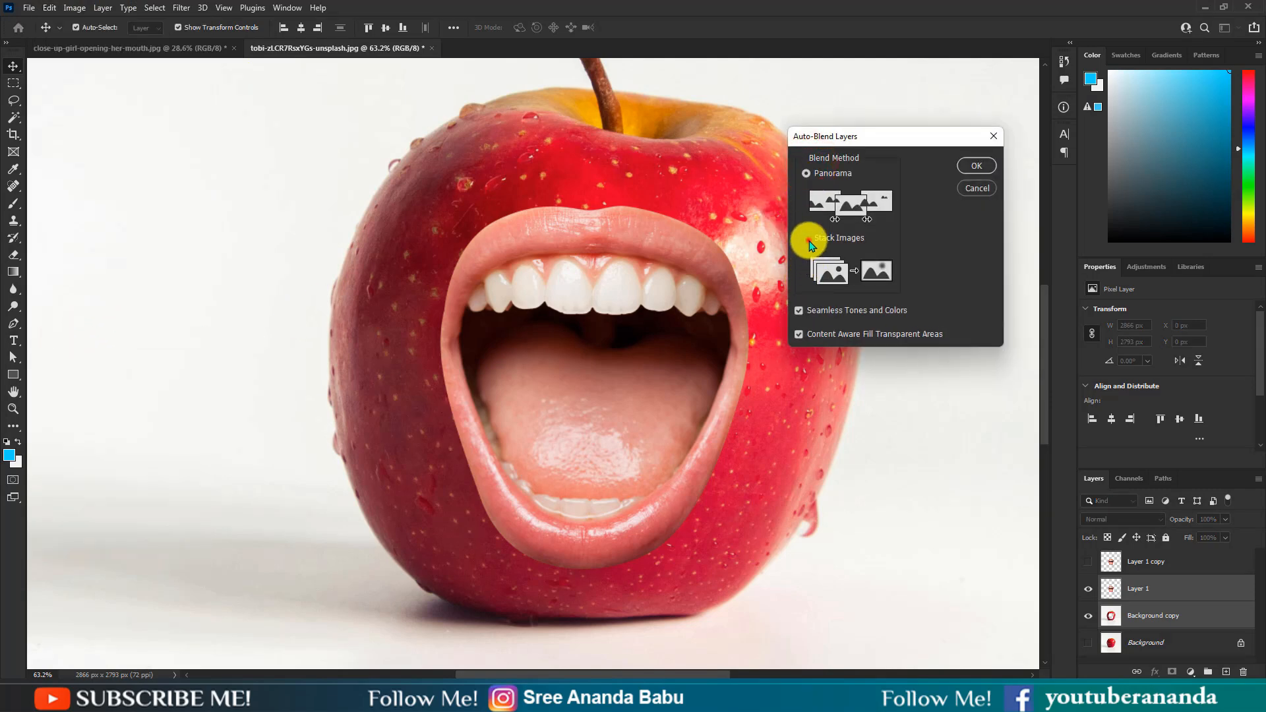
{"action": "left_click", "coordinate": [978, 165]}
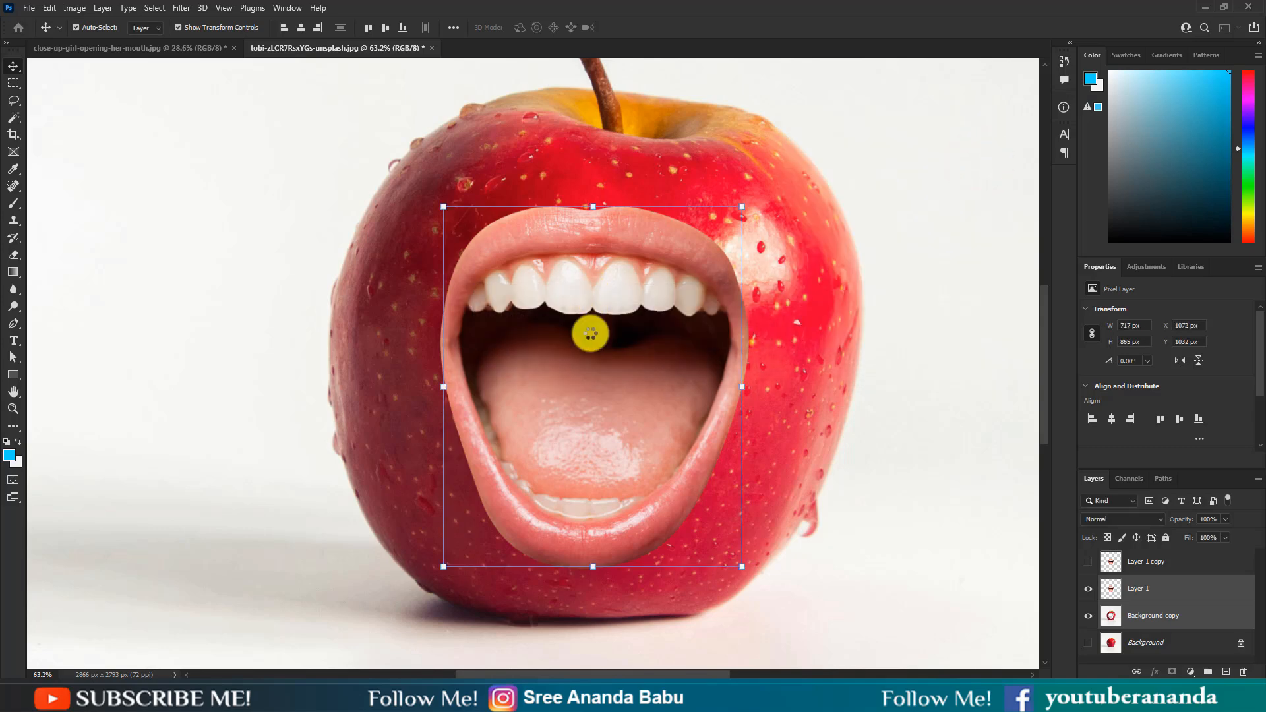
{"action": "scroll", "coordinate": [598, 353], "scroll_direction": "down", "scroll_amount": 3}
{"action": "scroll", "coordinate": [600, 354], "scroll_direction": "up", "scroll_amount": 2}
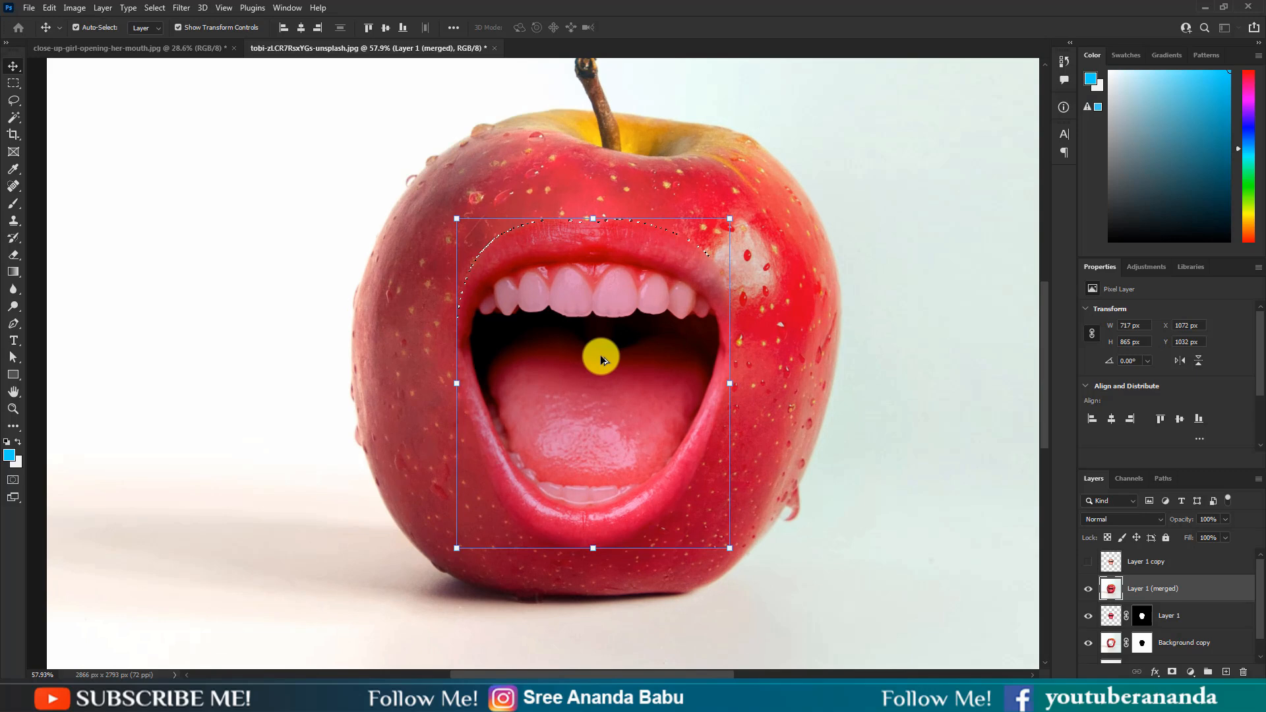
Step: Deselect the active selection around the blended mouth
{"action": "scroll", "coordinate": [600, 354], "scroll_direction": "up", "scroll_amount": 1}
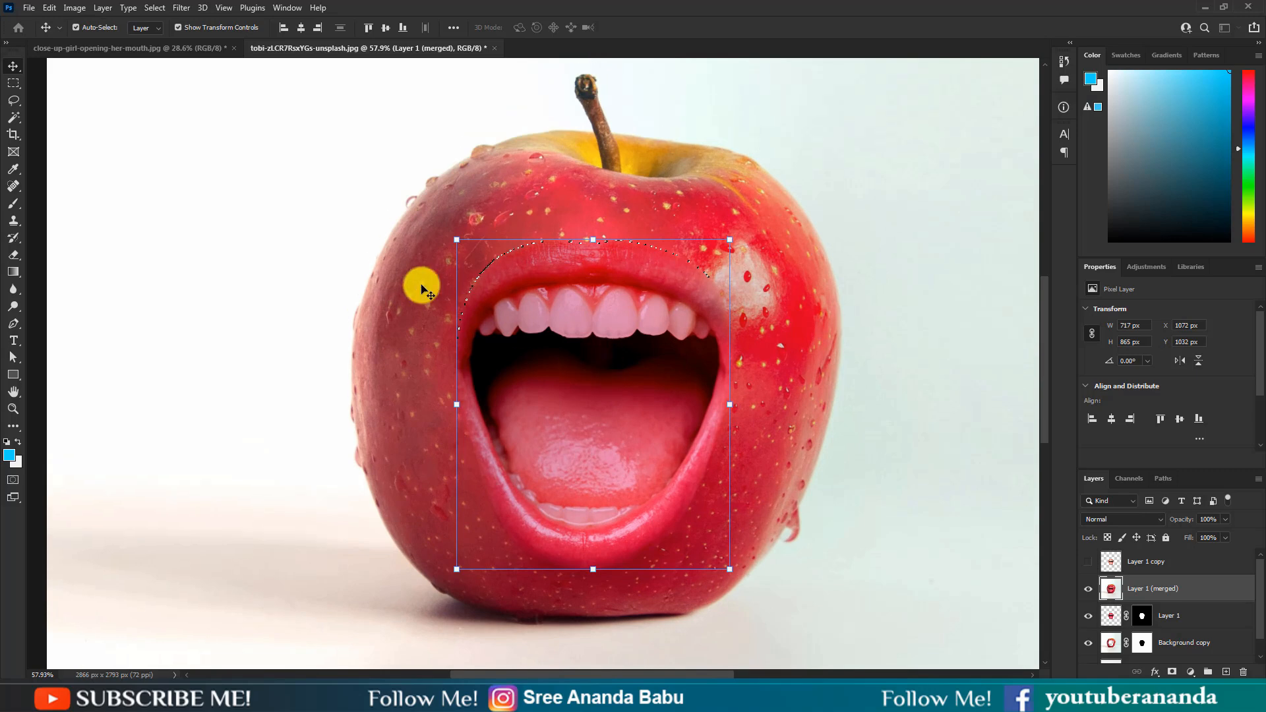
{"action": "left_click", "coordinate": [75, 7]}
{"action": "left_click", "coordinate": [74, 8]}
{"action": "left_click", "coordinate": [154, 8]}
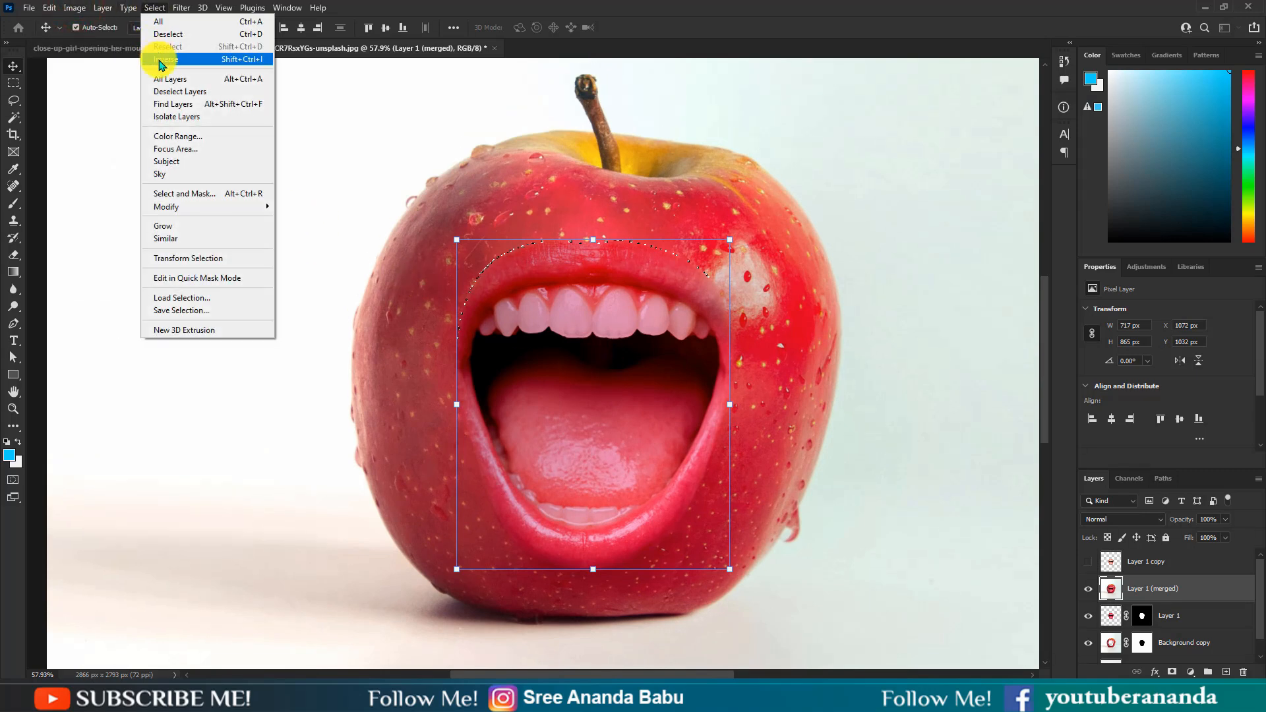
{"action": "left_click", "coordinate": [164, 34]}
Step: Select the Layer 1 copy layer and make it visible above the merged result
{"action": "scroll", "coordinate": [740, 409], "scroll_direction": "down", "scroll_amount": 2}
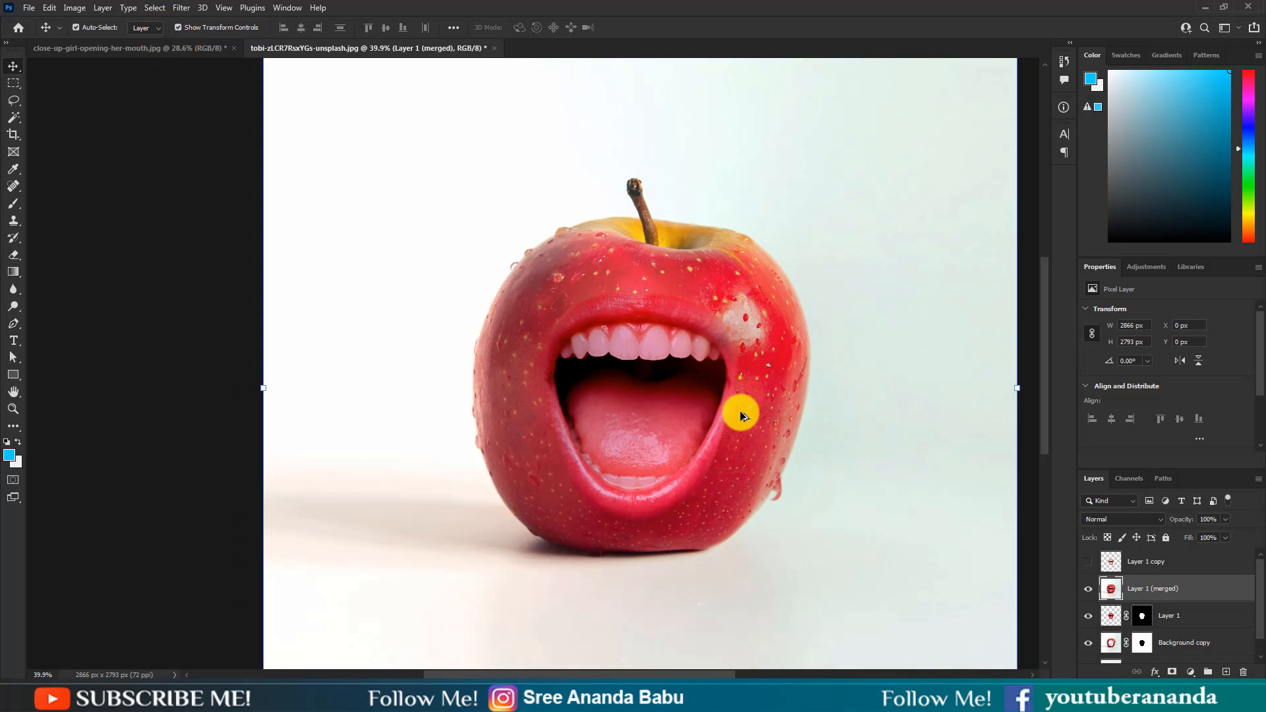
{"action": "scroll", "coordinate": [740, 410], "scroll_direction": "up", "scroll_amount": 1}
{"action": "scroll", "coordinate": [739, 410], "scroll_direction": "down", "scroll_amount": 1}
{"action": "scroll", "coordinate": [793, 411], "scroll_direction": "down", "scroll_amount": 1}
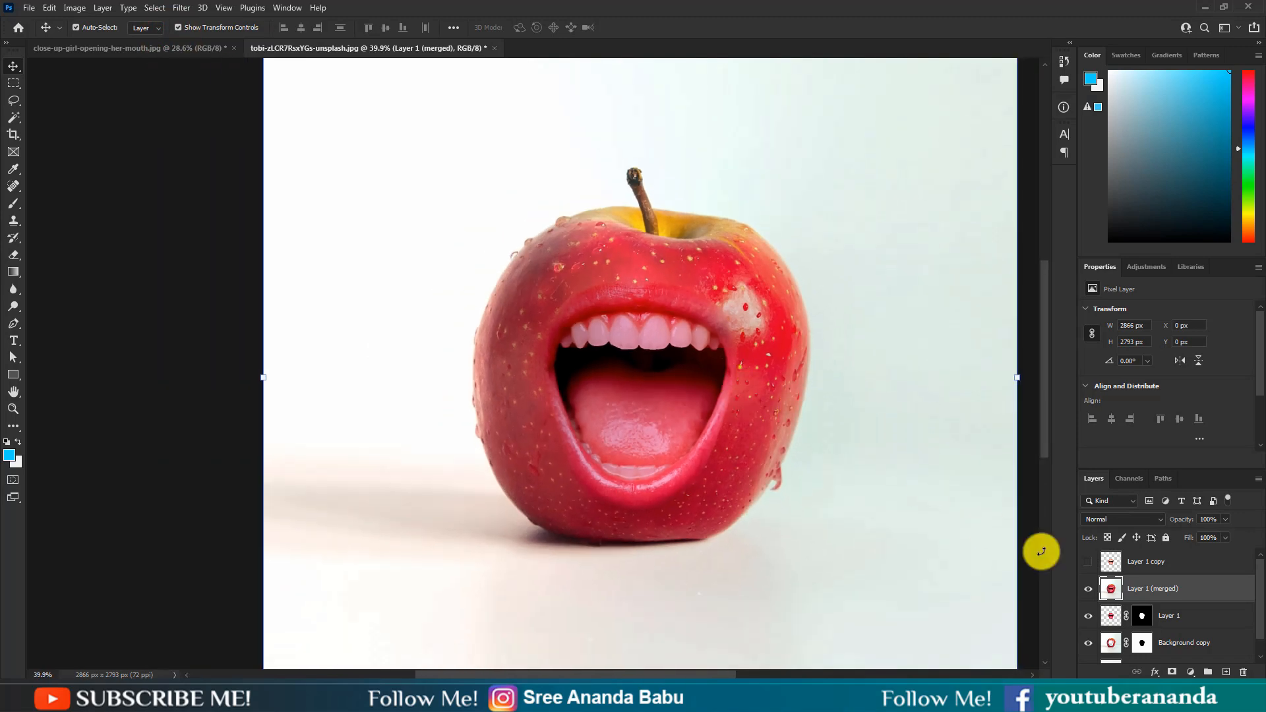
{"action": "left_click", "coordinate": [1167, 569]}
{"action": "scroll", "coordinate": [730, 350], "scroll_direction": "up", "scroll_amount": 4}
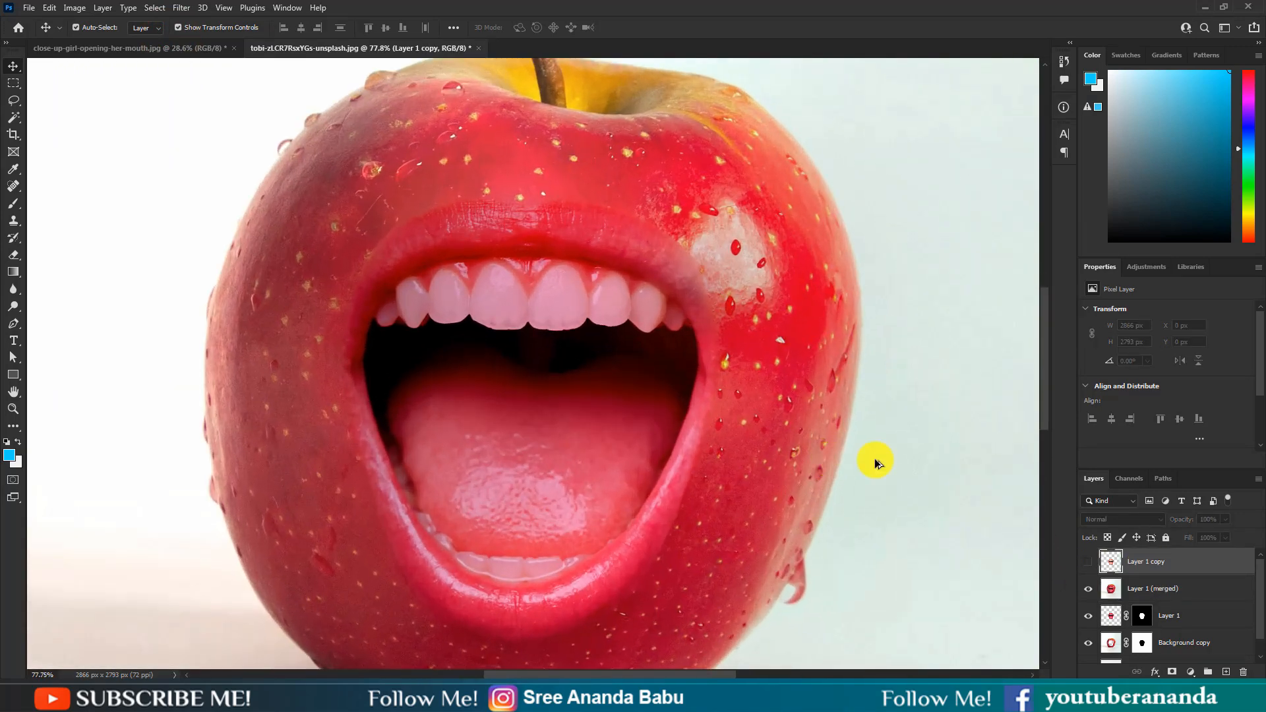
{"action": "left_click", "coordinate": [1088, 564]}
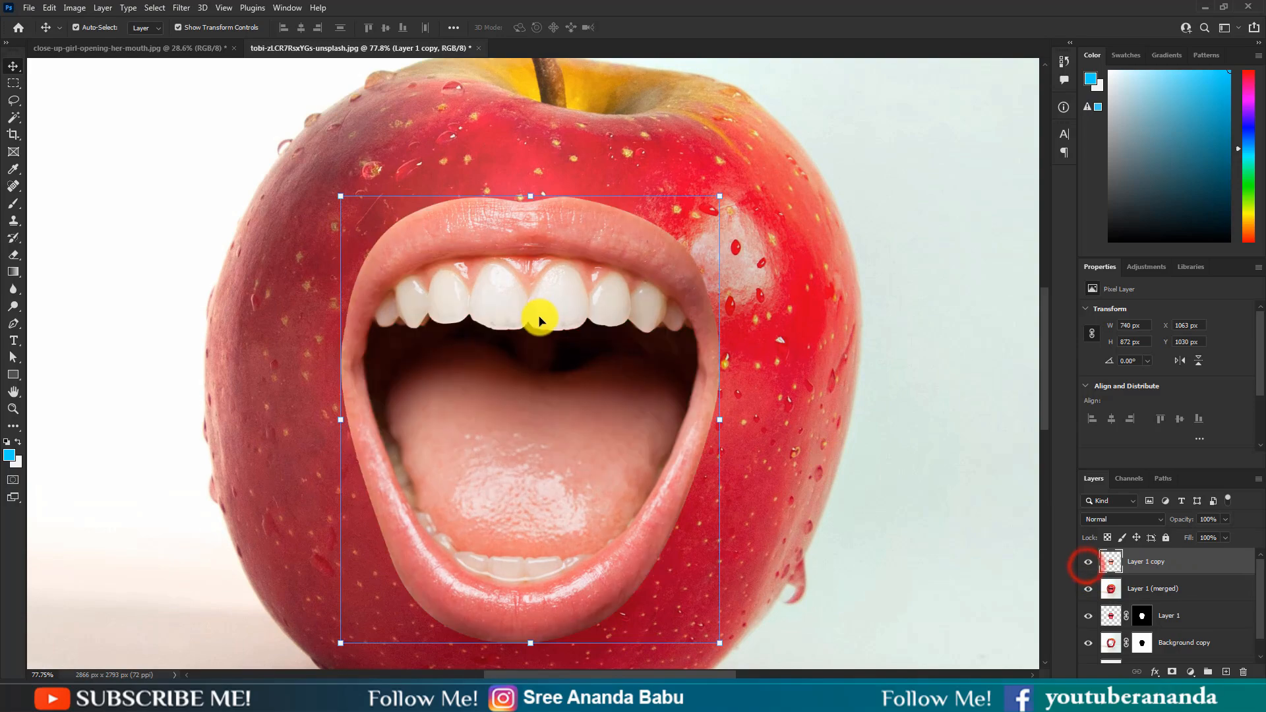
{"action": "scroll", "coordinate": [536, 319], "scroll_direction": "up", "scroll_amount": 1}
{"action": "scroll", "coordinate": [544, 296], "scroll_direction": "down", "scroll_amount": 1}
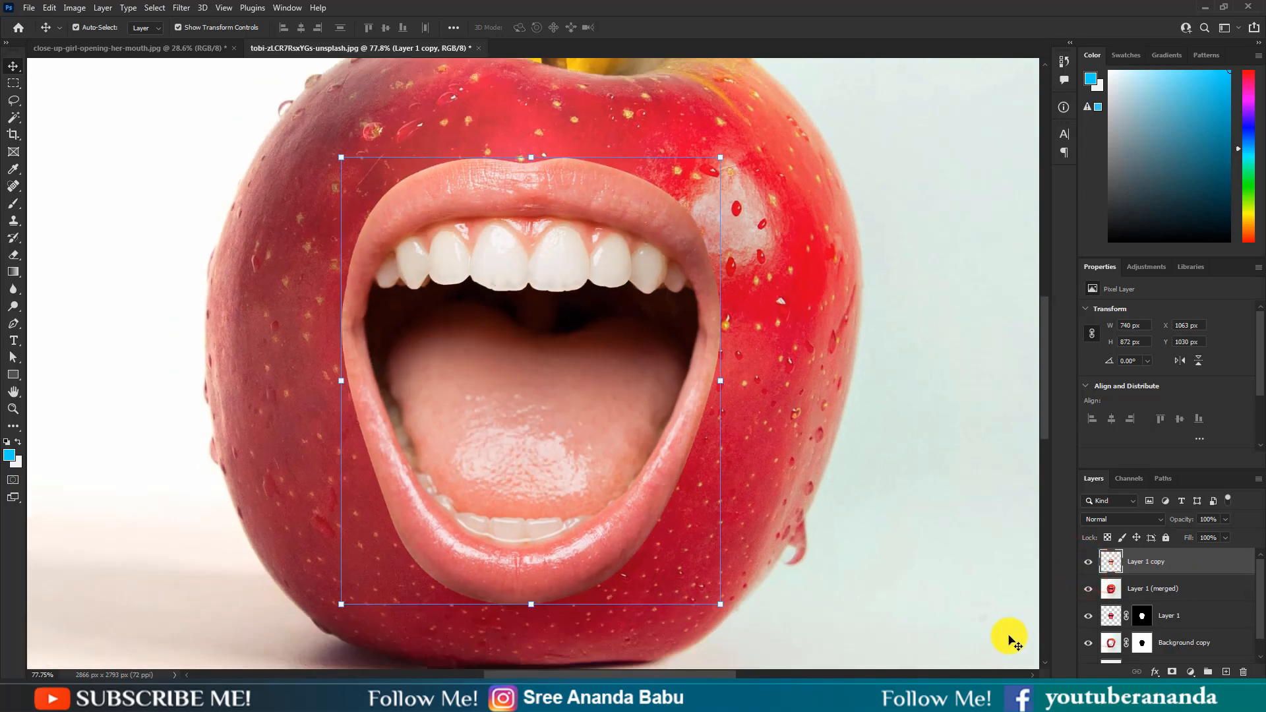
Step: Add a layer mask to Layer 1 copy and invert it to black
{"action": "left_click", "coordinate": [1173, 671]}
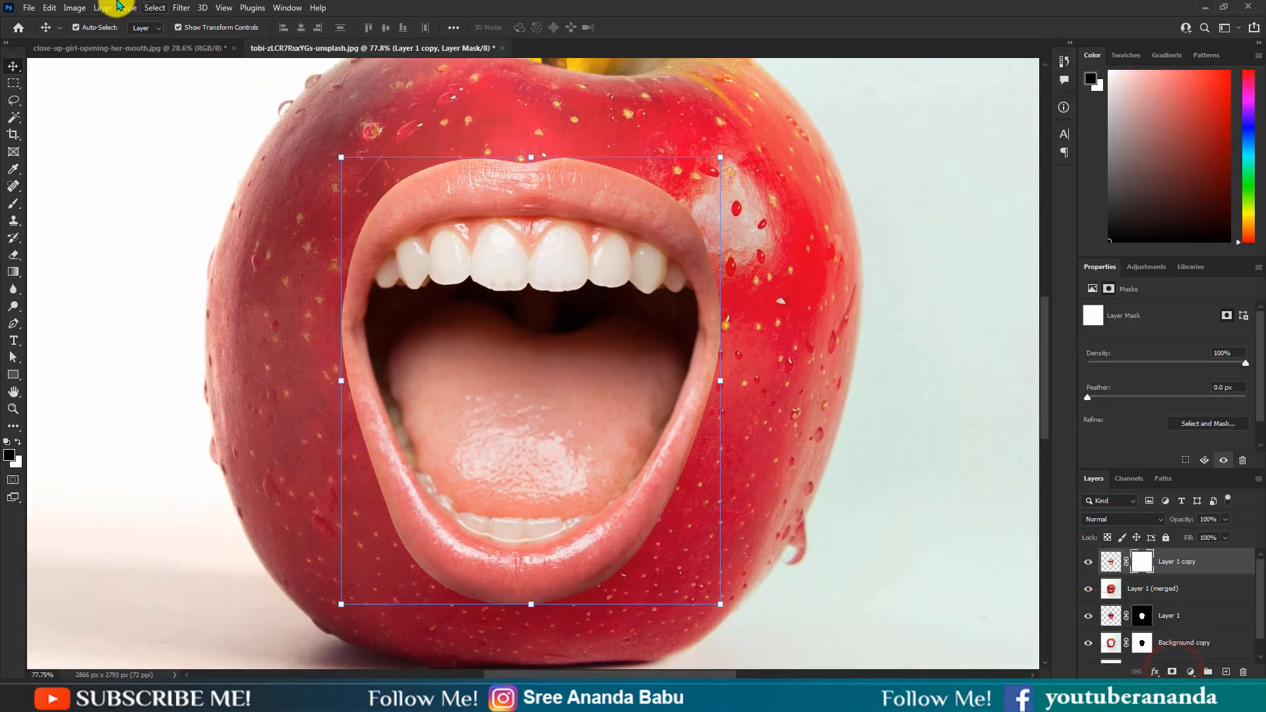
{"action": "left_click", "coordinate": [78, 8]}
{"action": "mouse_move", "coordinate": [99, 41]}
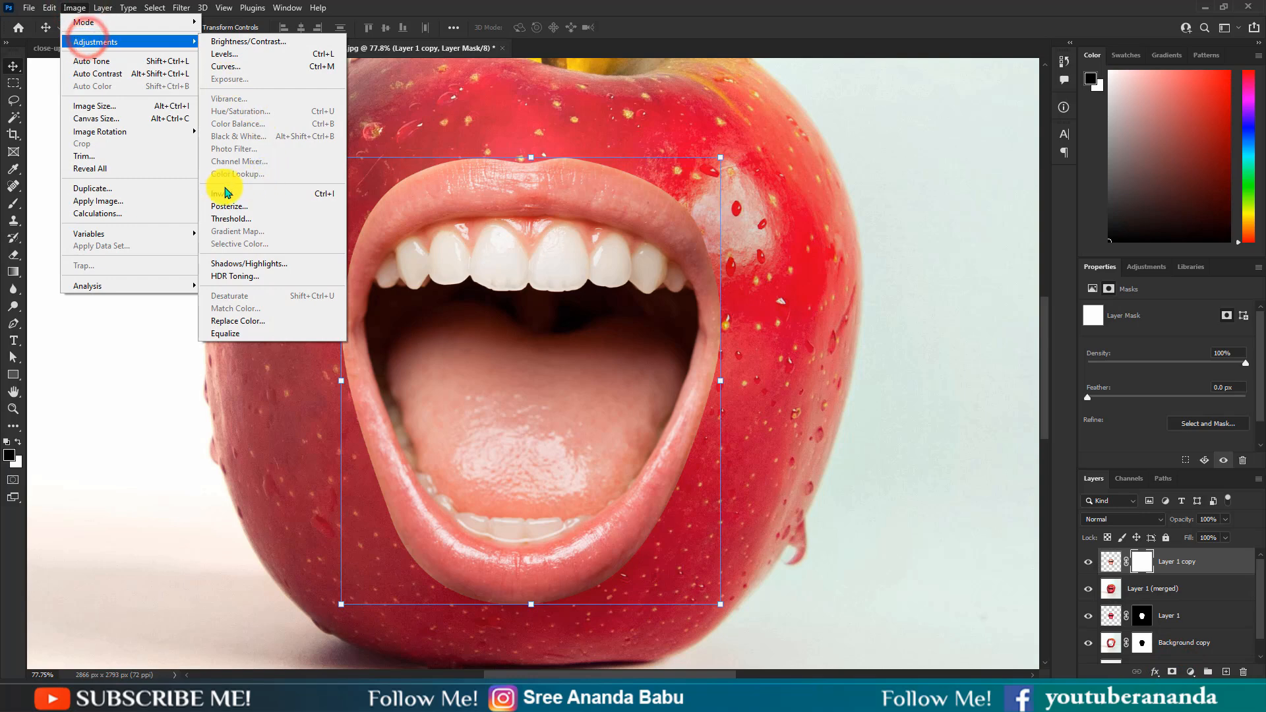
{"action": "left_click", "coordinate": [273, 193]}
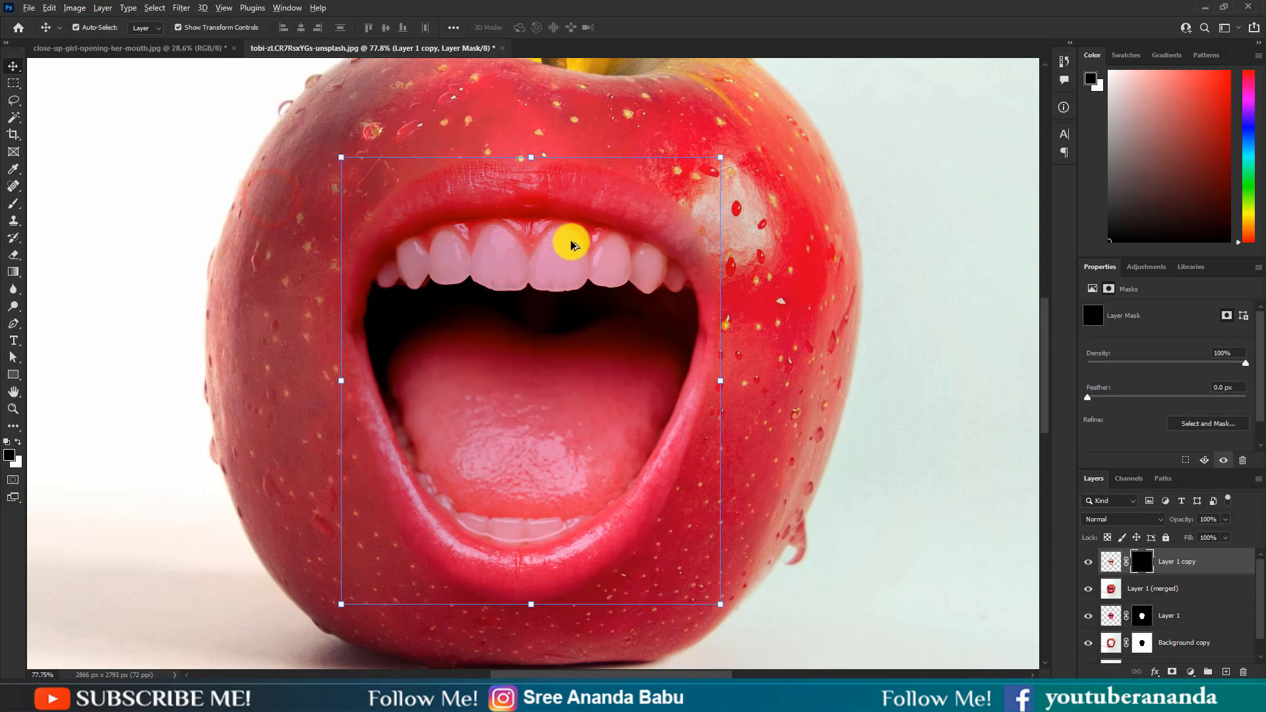
Step: Choose the Brush tool with 65% opacity and a soft round tip of 60 px
{"action": "scroll", "coordinate": [568, 241], "scroll_direction": "up", "scroll_amount": 1}
{"action": "scroll", "coordinate": [488, 285], "scroll_direction": "up", "scroll_amount": 2}
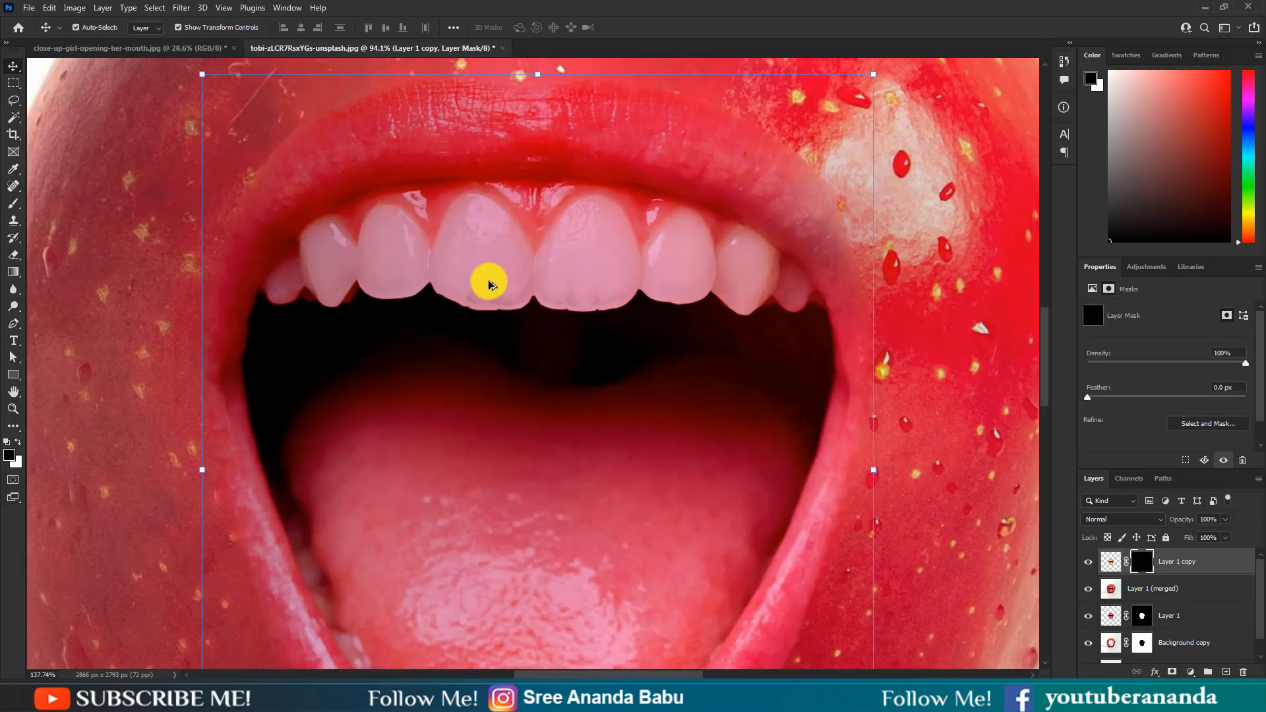
{"action": "left_click", "coordinate": [14, 207]}
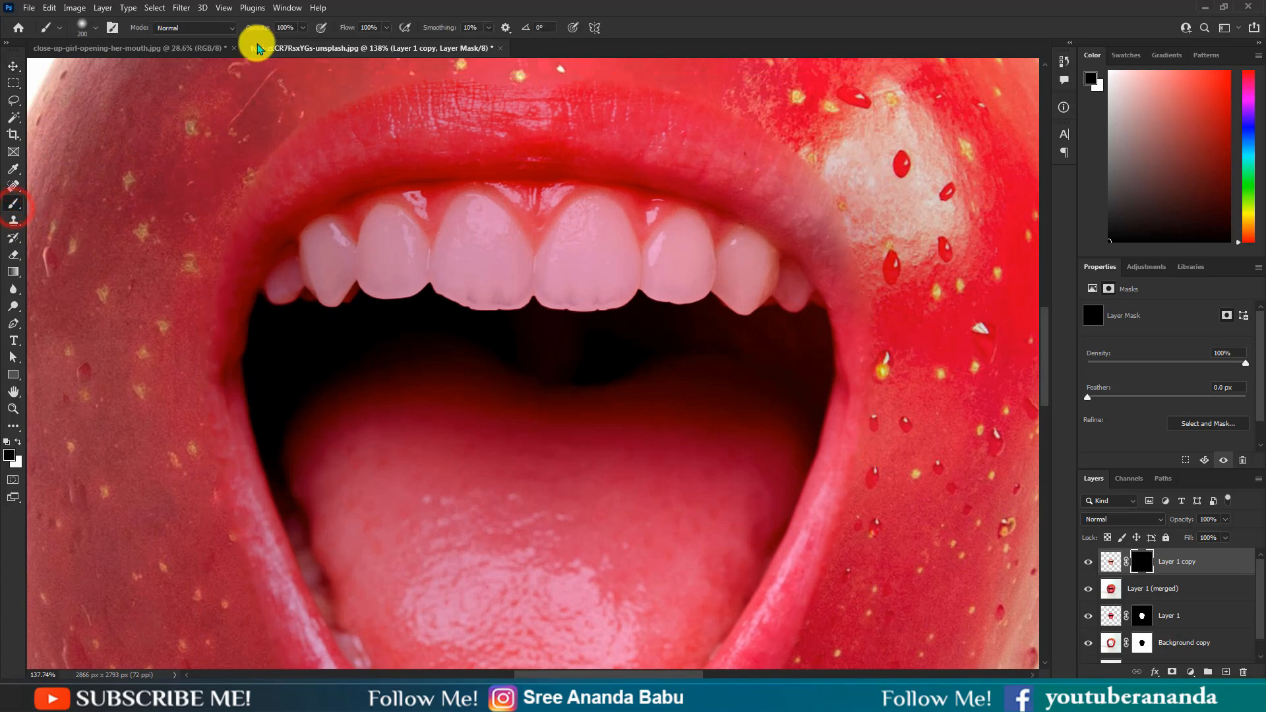
{"action": "left_click_drag", "start_coordinate": [257, 34], "coordinate": [223, 31]}
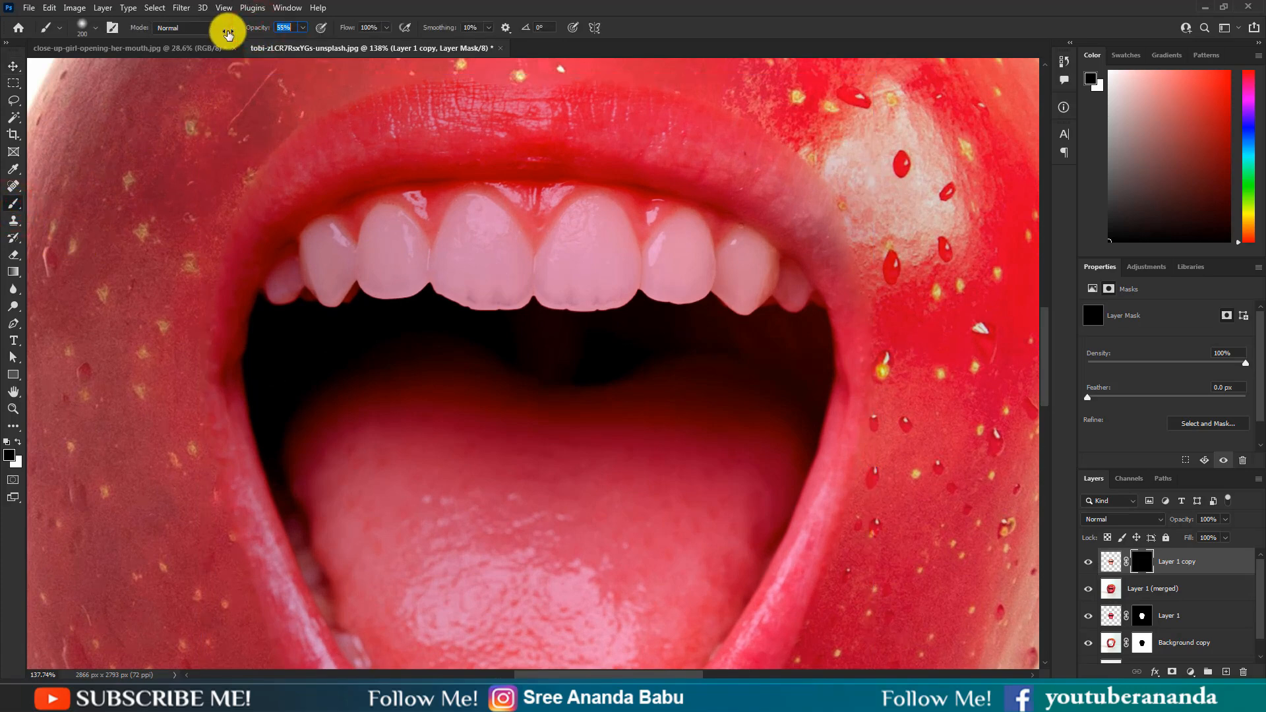
{"action": "left_click", "coordinate": [832, 28]}
{"action": "scroll", "coordinate": [441, 325], "scroll_direction": "up", "scroll_amount": 2}
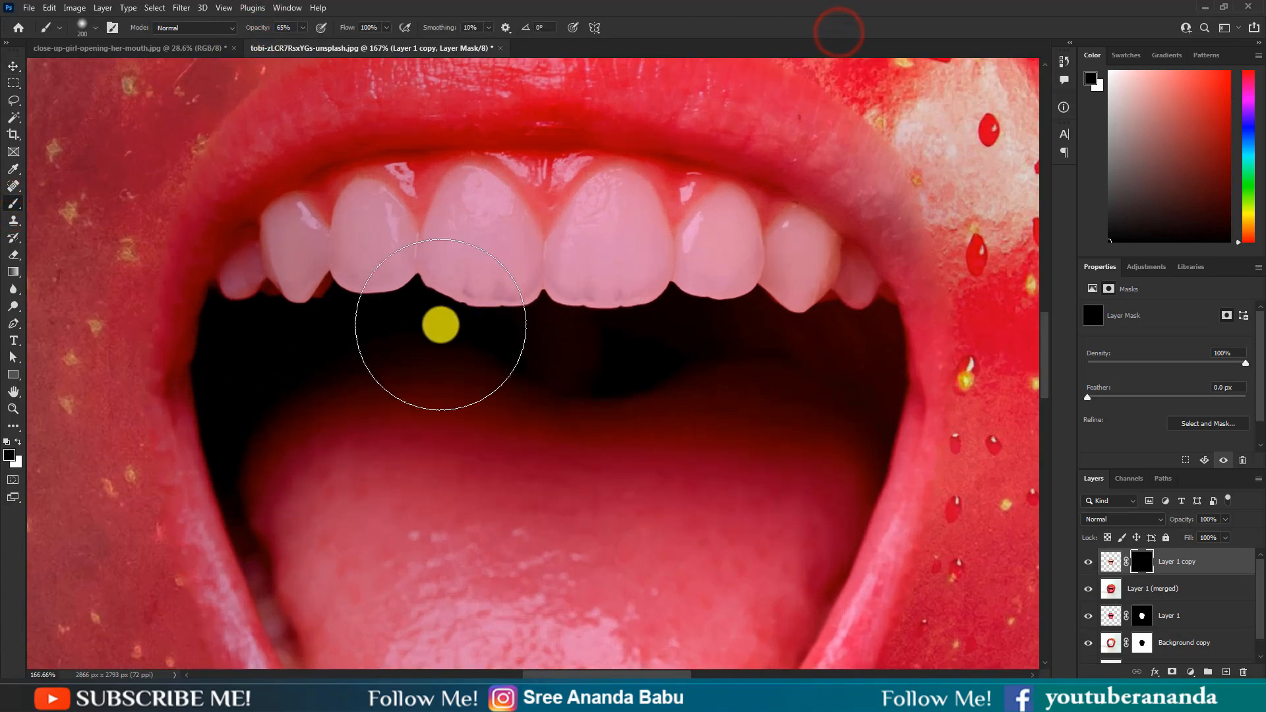
{"action": "key", "text": "bracketleft"}
{"action": "key", "text": "bracketleft"}
{"action": "key", "text": "bracketleft"}
{"action": "key", "text": "bracketleft"}
{"action": "key", "text": "bracketleft"}
{"action": "key", "text": "bracketleft"}
{"action": "key", "text": "bracketleft"}
{"action": "key", "text": "bracketleft"}
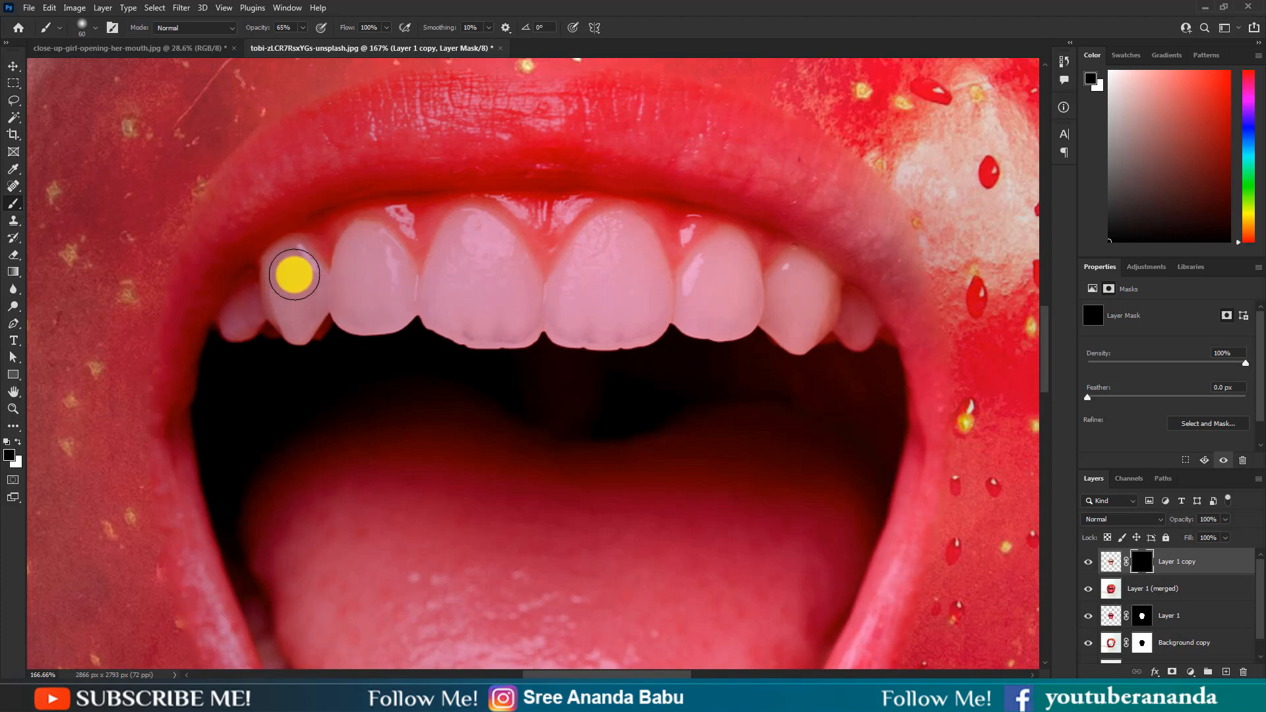
{"action": "right_click", "coordinate": [295, 303]}
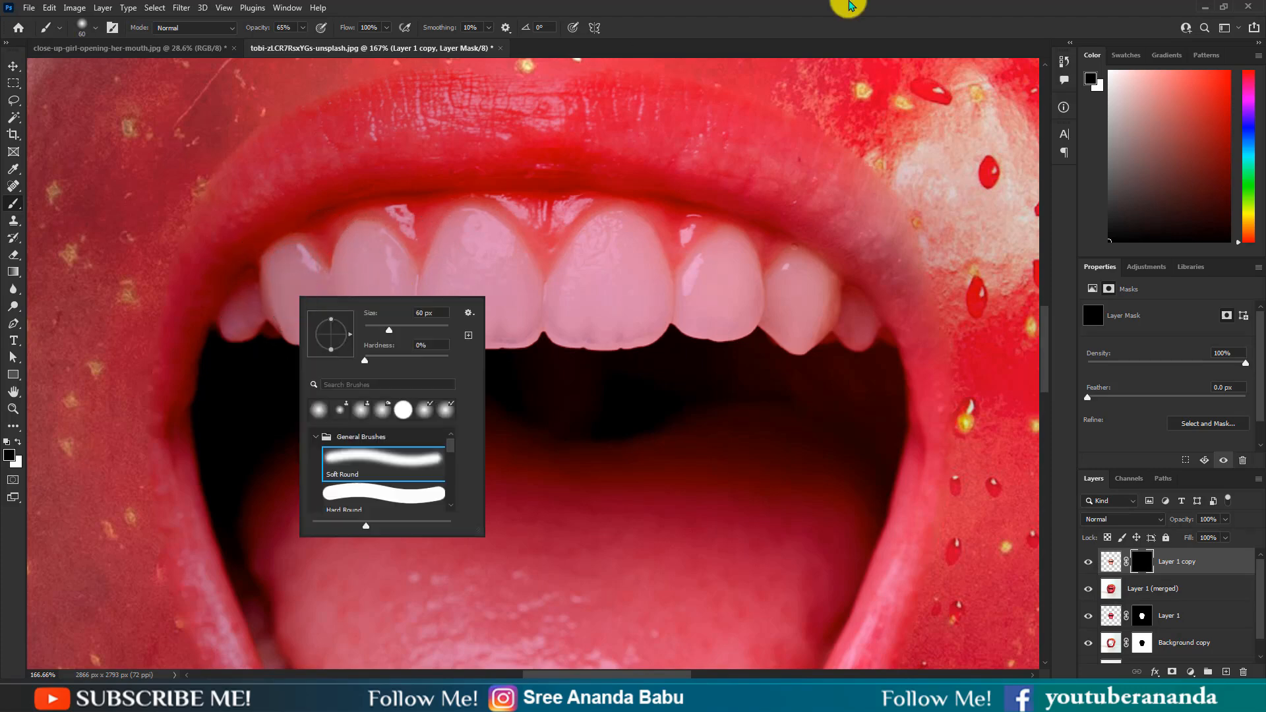
{"action": "left_click", "coordinate": [850, 6]}
Step: Switch to white and paint over the upper teeth on the mask to restore their original whiteness
{"action": "left_click", "coordinate": [19, 442]}
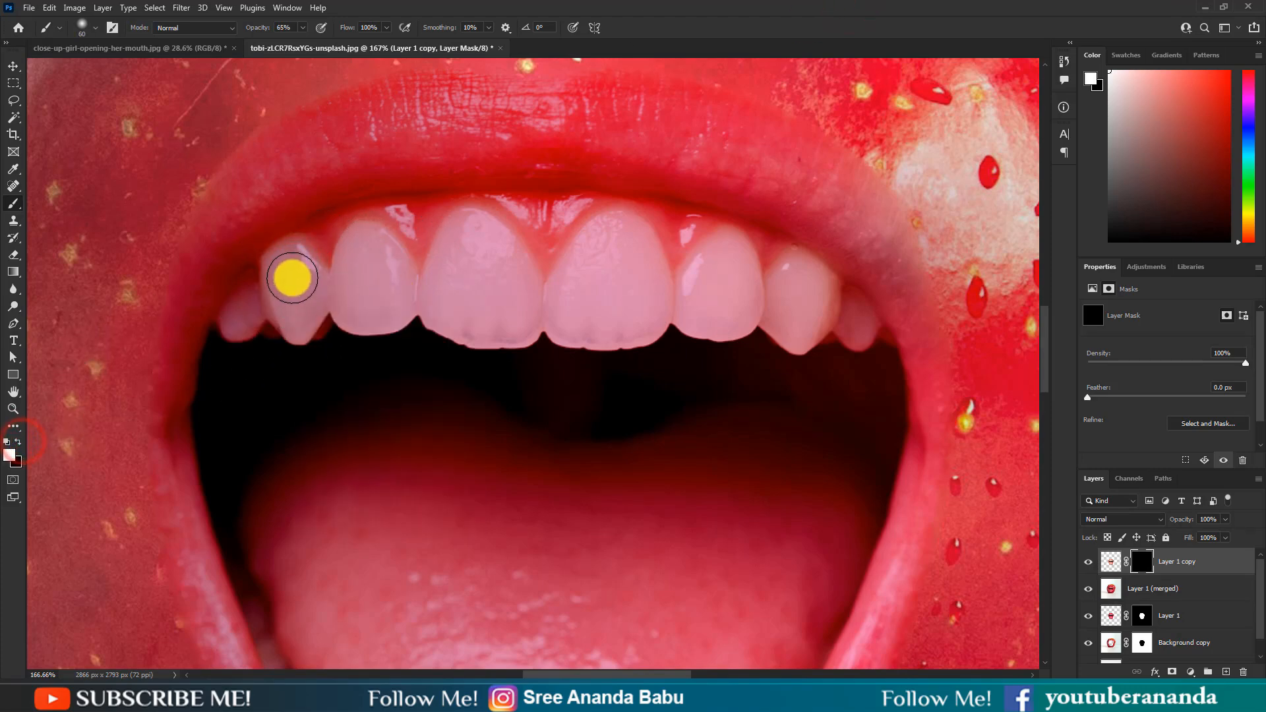
{"action": "mouse_move", "coordinate": [291, 277]}
{"action": "left_mouse_down"}
{"action": "mouse_move", "coordinate": [299, 323]}
{"action": "mouse_move", "coordinate": [274, 294]}
{"action": "mouse_move", "coordinate": [227, 313]}
{"action": "mouse_move", "coordinate": [259, 302]}
{"action": "mouse_move", "coordinate": [274, 276]}
{"action": "mouse_move", "coordinate": [288, 293]}
{"action": "mouse_move", "coordinate": [303, 282]}
{"action": "mouse_move", "coordinate": [389, 312]}
{"action": "mouse_move", "coordinate": [370, 304]}
{"action": "mouse_move", "coordinate": [363, 252]}
{"action": "mouse_move", "coordinate": [384, 263]}
{"action": "mouse_move", "coordinate": [375, 251]}
{"action": "mouse_move", "coordinate": [394, 251]}
{"action": "mouse_move", "coordinate": [384, 266]}
{"action": "mouse_move", "coordinate": [417, 298]}
{"action": "mouse_move", "coordinate": [446, 281]}
{"action": "mouse_move", "coordinate": [480, 243]}
{"action": "left_mouse_up"}
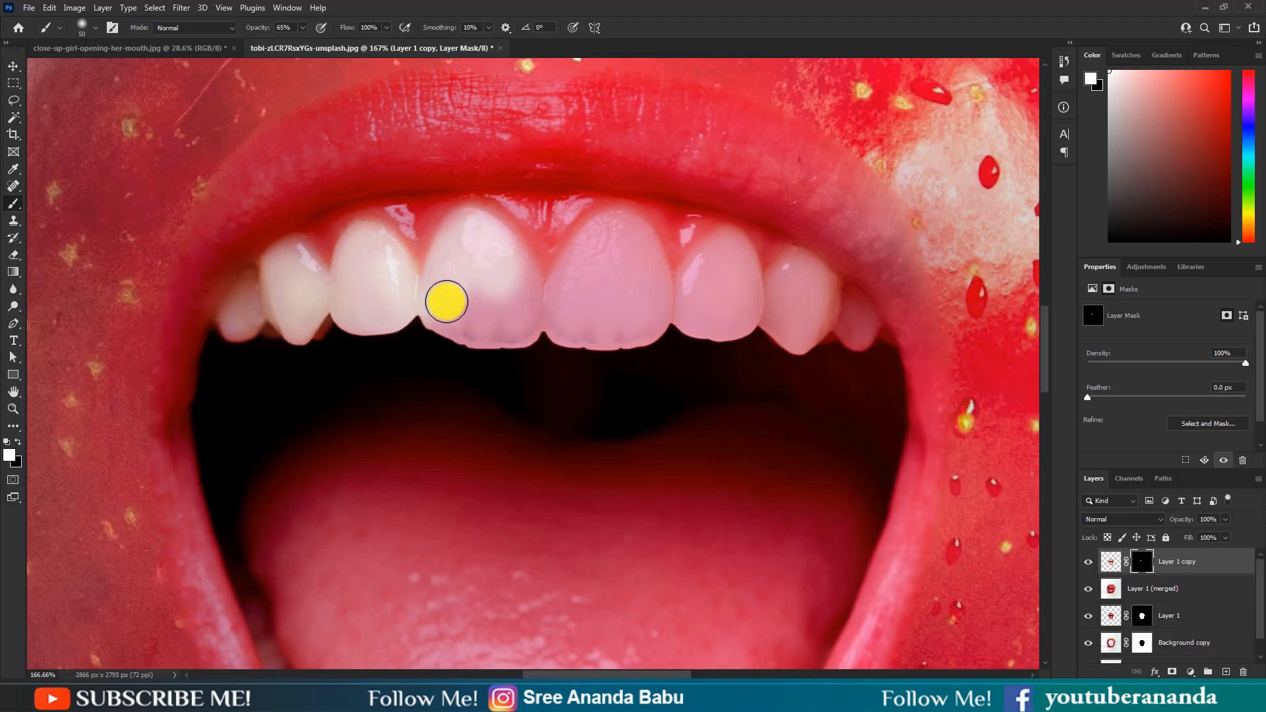
{"action": "mouse_move", "coordinate": [446, 301]}
{"action": "left_mouse_down"}
{"action": "mouse_move", "coordinate": [570, 321]}
{"action": "mouse_move", "coordinate": [559, 327]}
{"action": "mouse_move", "coordinate": [637, 326]}
{"action": "mouse_move", "coordinate": [571, 330]}
{"action": "mouse_move", "coordinate": [745, 315]}
{"action": "mouse_move", "coordinate": [836, 331]}
{"action": "mouse_move", "coordinate": [852, 319]}
{"action": "mouse_move", "coordinate": [813, 287]}
{"action": "mouse_move", "coordinate": [769, 303]}
{"action": "mouse_move", "coordinate": [787, 287]}
{"action": "mouse_move", "coordinate": [763, 295]}
{"action": "mouse_move", "coordinate": [748, 258]}
{"action": "mouse_move", "coordinate": [719, 243]}
{"action": "mouse_move", "coordinate": [691, 312]}
{"action": "mouse_move", "coordinate": [677, 301]}
{"action": "mouse_move", "coordinate": [652, 312]}
{"action": "mouse_move", "coordinate": [664, 315]}
{"action": "mouse_move", "coordinate": [627, 230]}
{"action": "mouse_move", "coordinate": [554, 304]}
{"action": "mouse_move", "coordinate": [595, 251]}
{"action": "mouse_move", "coordinate": [593, 298]}
{"action": "mouse_move", "coordinate": [580, 299]}
{"action": "mouse_move", "coordinate": [573, 268]}
{"action": "left_mouse_up"}
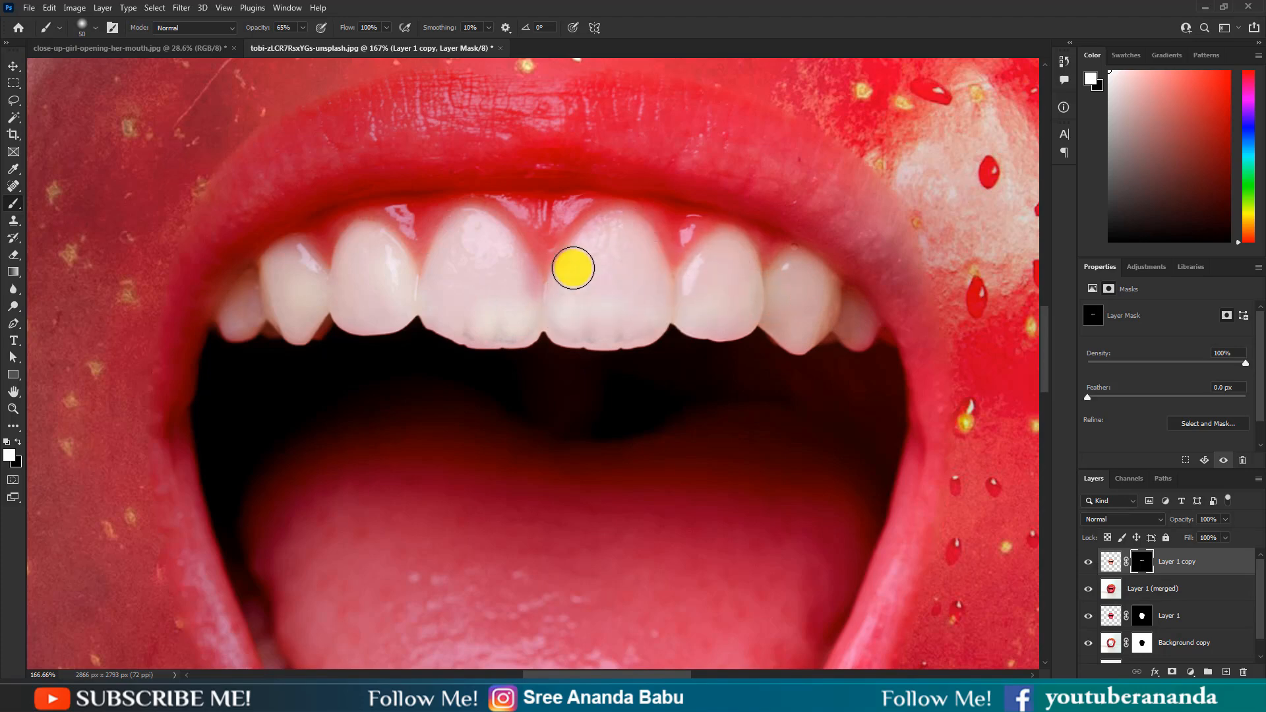
{"action": "mouse_move", "coordinate": [523, 306]}
{"action": "left_mouse_down"}
{"action": "mouse_move", "coordinate": [531, 299]}
{"action": "mouse_move", "coordinate": [486, 257]}
{"action": "mouse_move", "coordinate": [283, 288]}
{"action": "mouse_move", "coordinate": [244, 319]}
{"action": "mouse_move", "coordinate": [248, 303]}
{"action": "mouse_move", "coordinate": [573, 263]}
{"action": "mouse_move", "coordinate": [616, 243]}
{"action": "mouse_move", "coordinate": [822, 301]}
{"action": "mouse_move", "coordinate": [791, 323]}
{"action": "left_mouse_up"}
Step: Make the original Background layer visible again
{"action": "scroll", "coordinate": [521, 287], "scroll_direction": "down", "scroll_amount": 6}
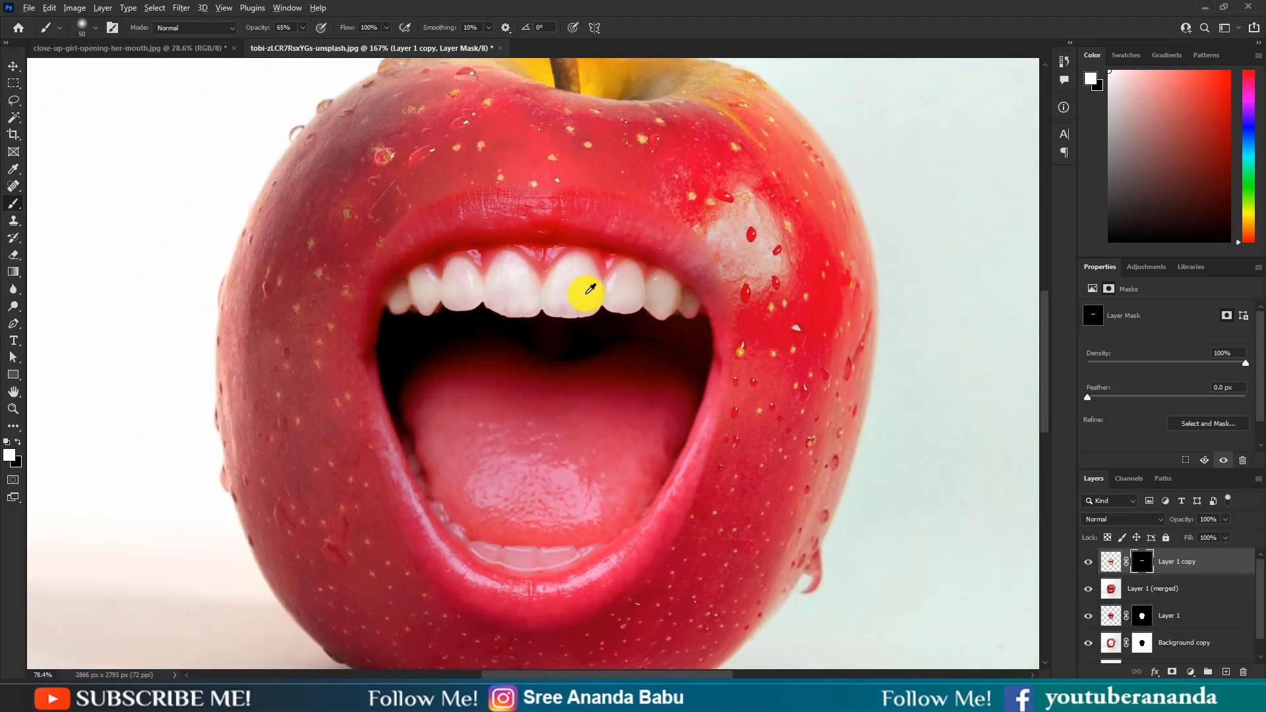
{"action": "scroll", "coordinate": [607, 303], "scroll_direction": "down", "scroll_amount": 3}
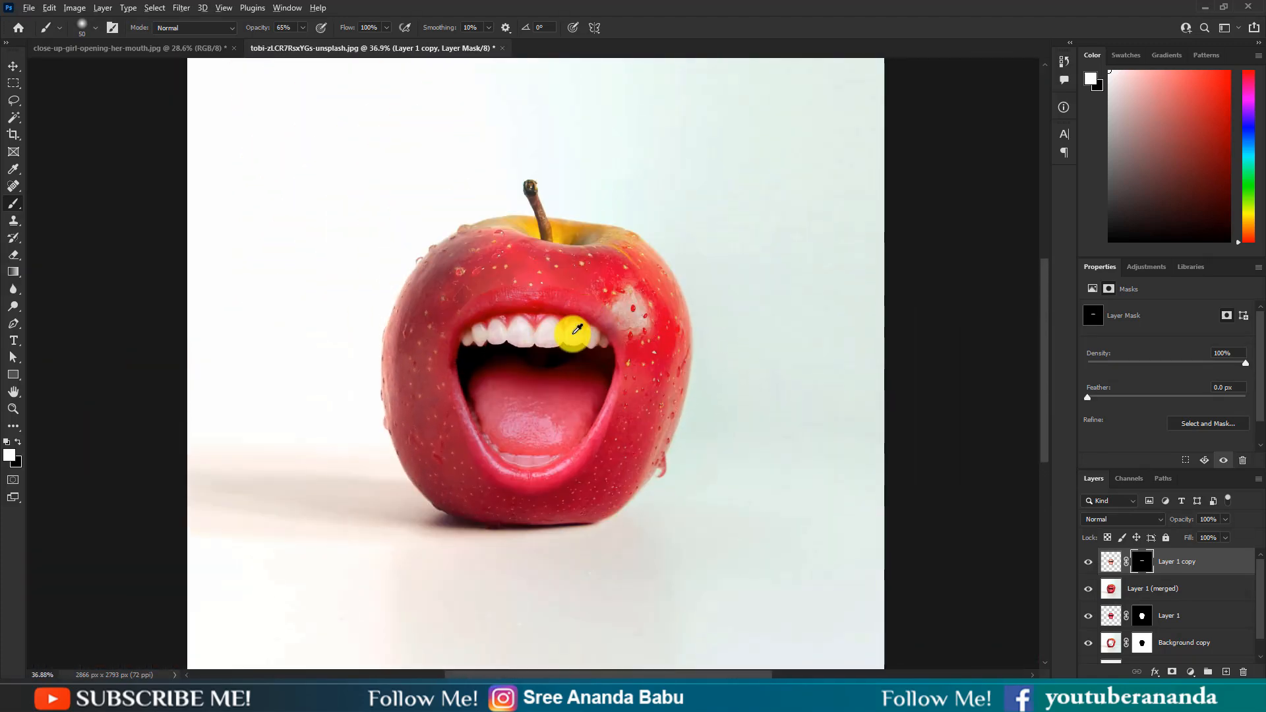
{"action": "scroll", "coordinate": [1181, 622], "scroll_direction": "down", "scroll_amount": 1}
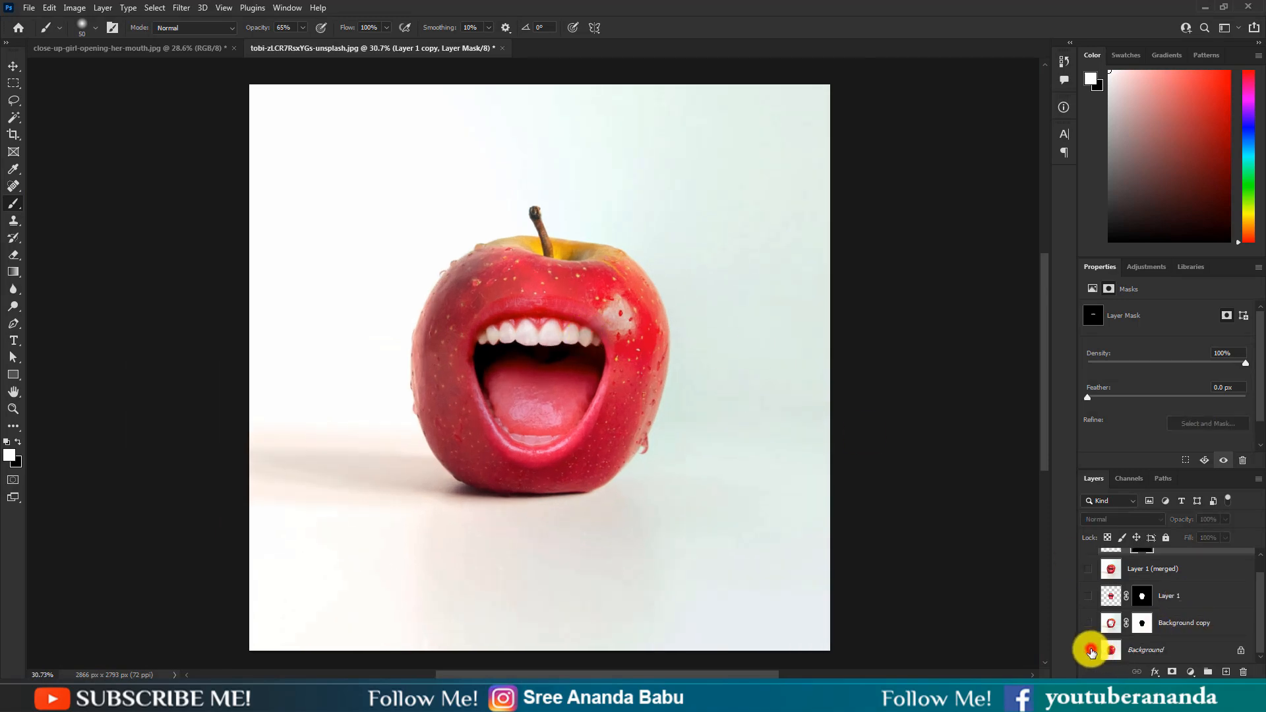
{"action": "left_click", "coordinate": [1089, 651], "text": "alt"}
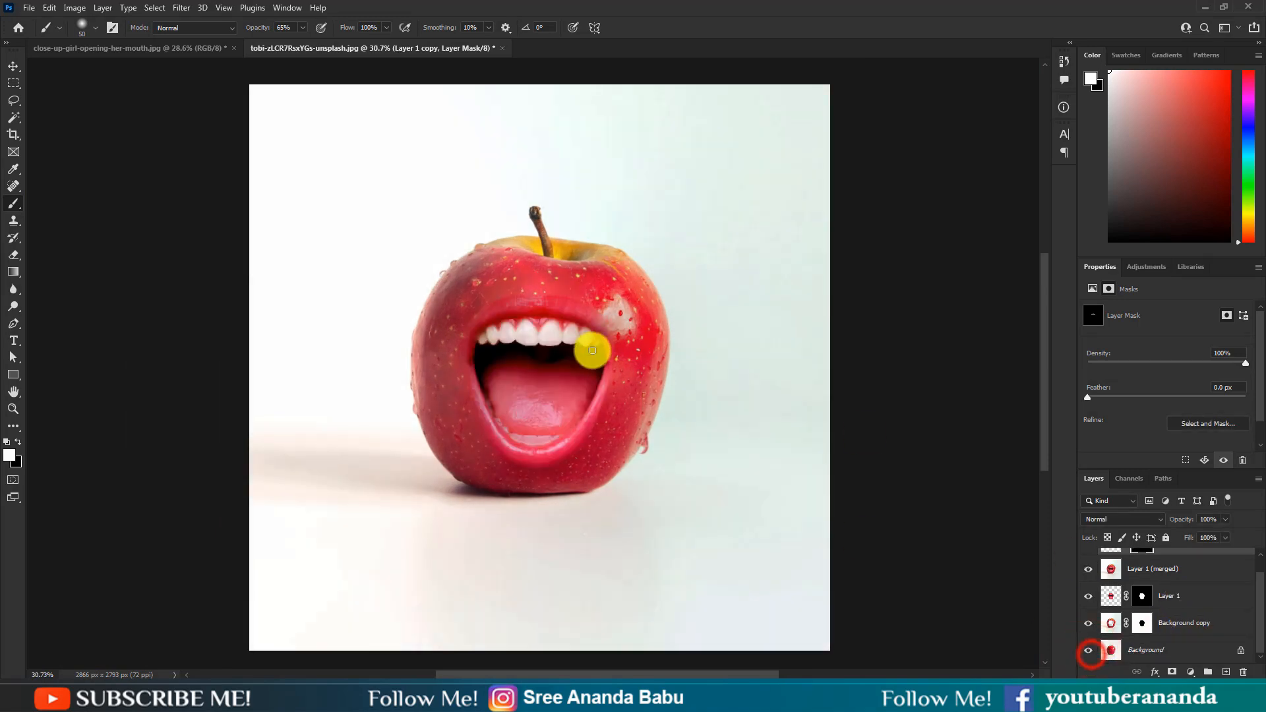
Step: Flatten the image into a single Background layer
{"action": "left_click", "coordinate": [14, 66]}
{"action": "scroll", "coordinate": [725, 371], "scroll_direction": "down", "scroll_amount": 1}
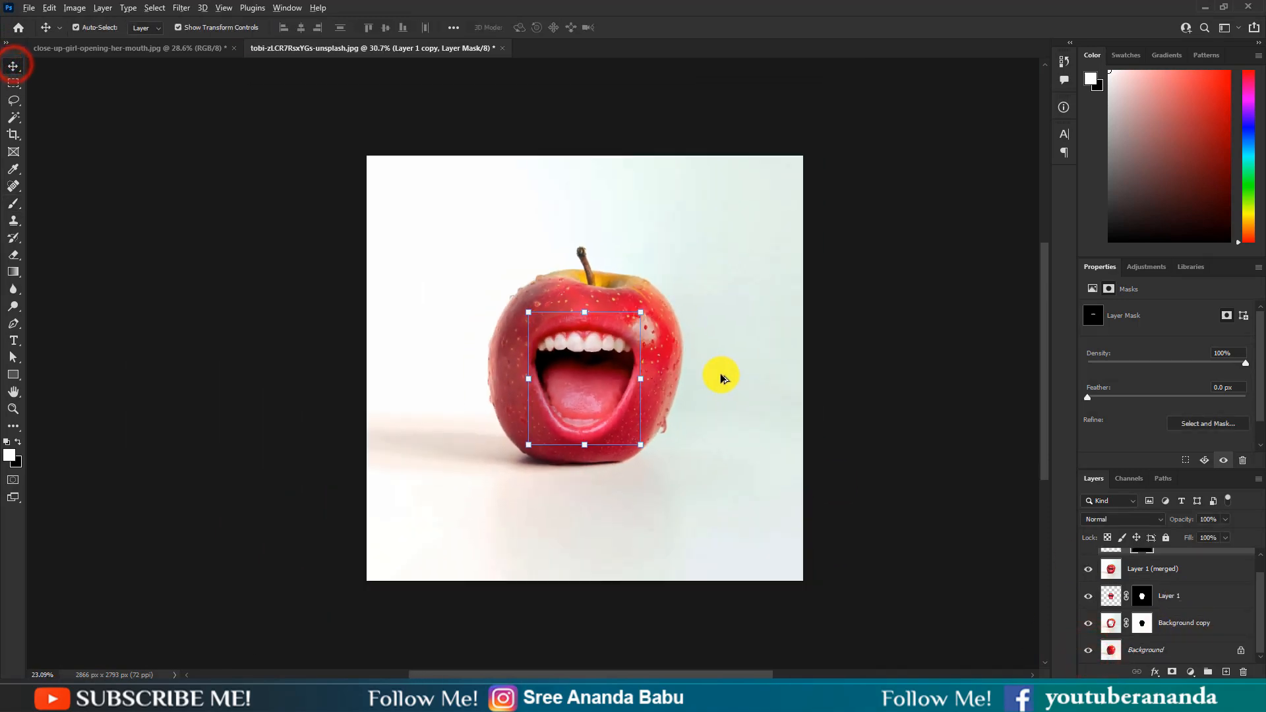
{"action": "right_click", "coordinate": [1162, 651]}
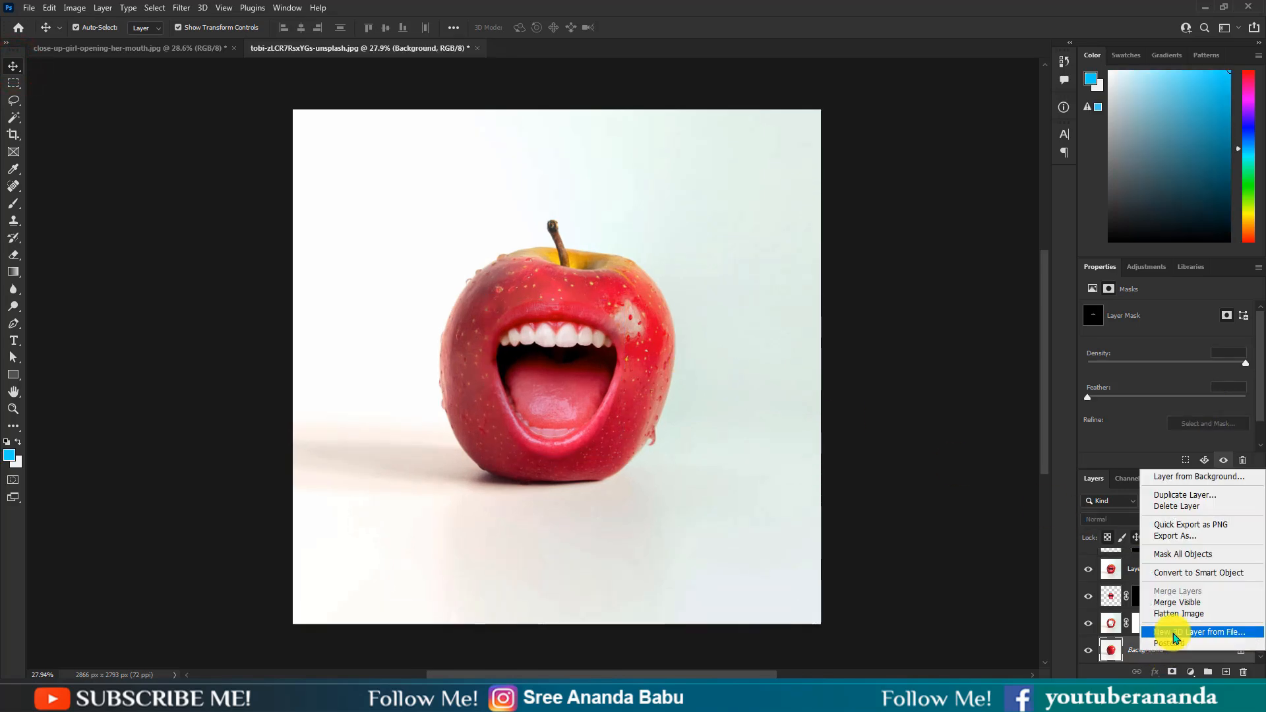
{"action": "left_click", "coordinate": [1180, 617]}
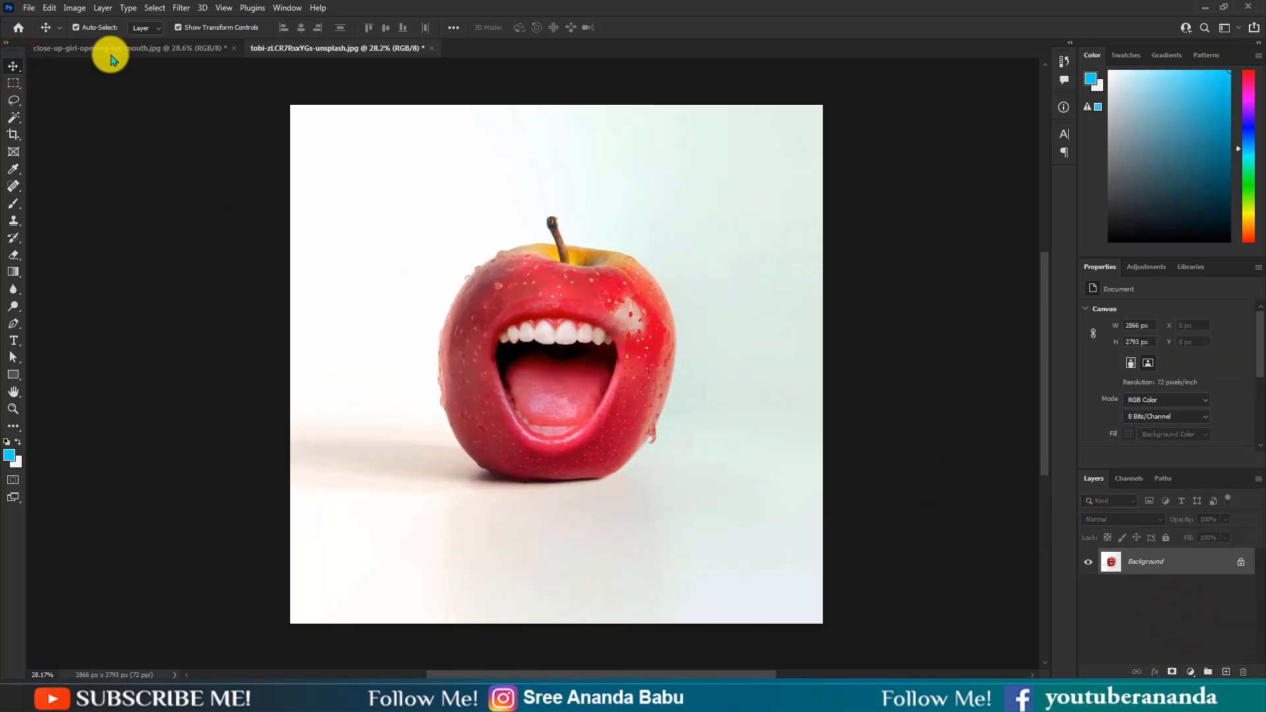
Step: Apply Auto Contrast to the image and add a Brightness/Contrast adjustment layer
{"action": "left_click", "coordinate": [75, 8]}
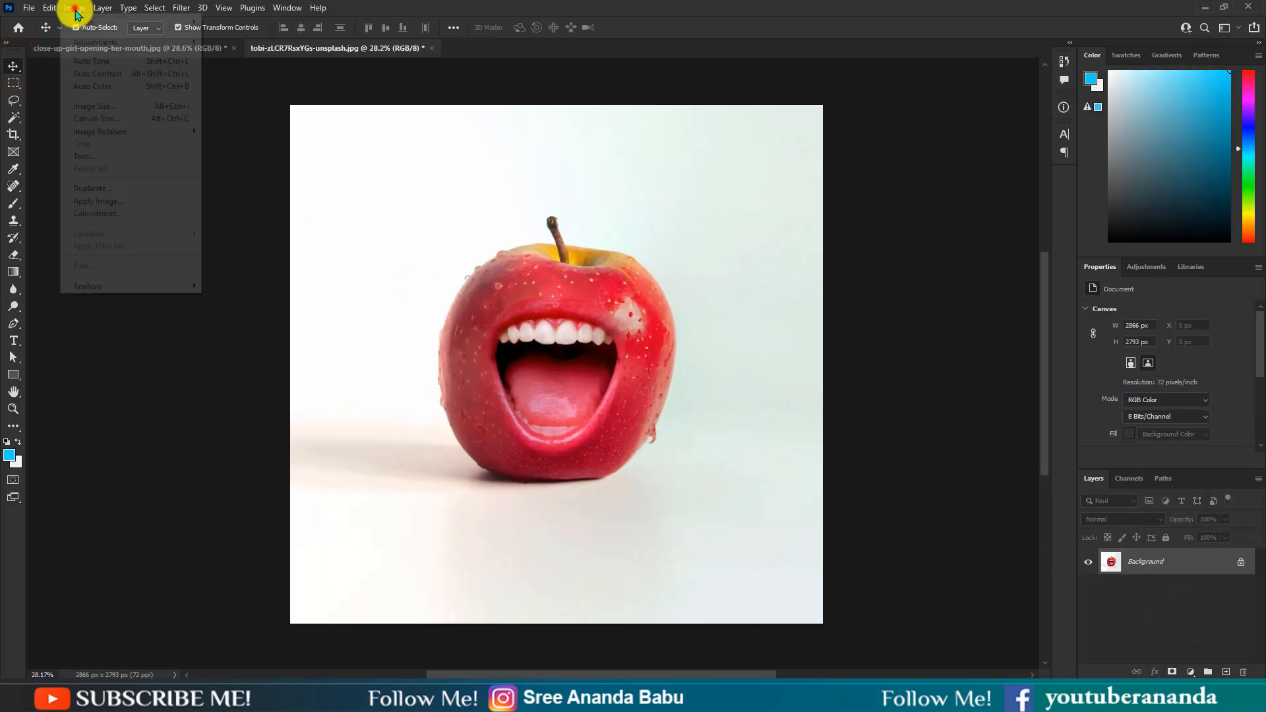
{"action": "left_click", "coordinate": [114, 78]}
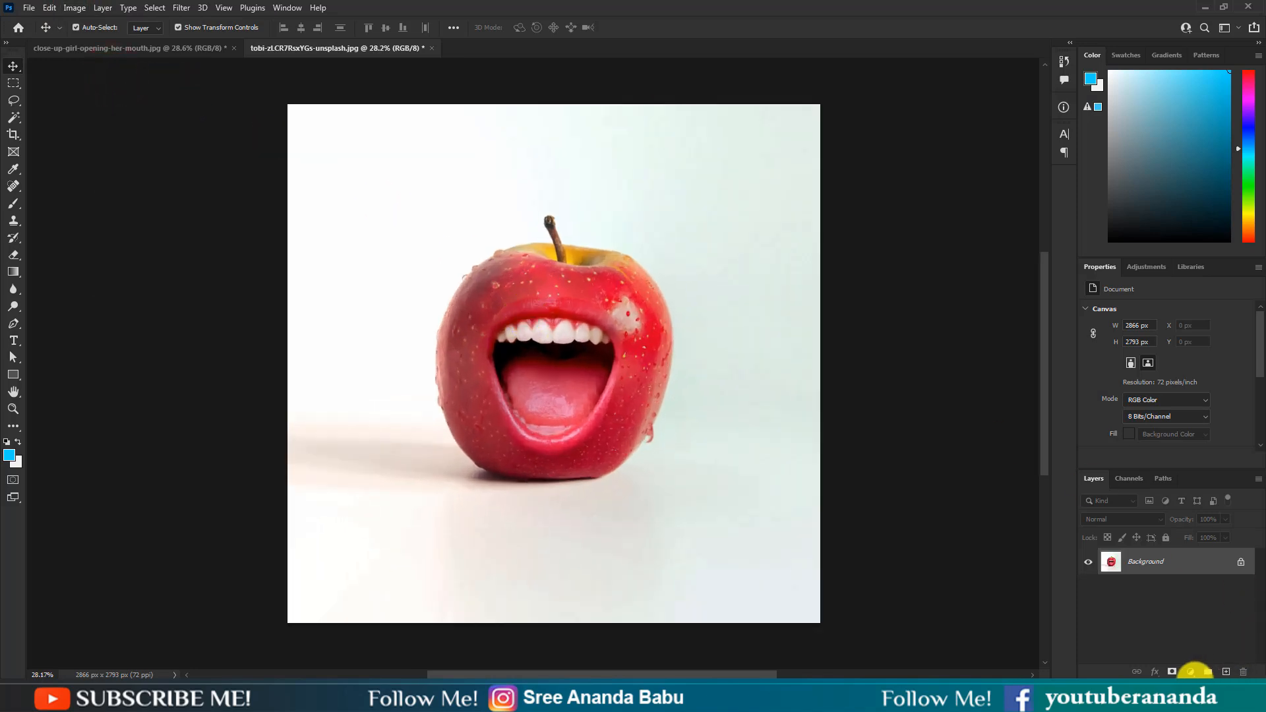
{"action": "left_click", "coordinate": [1190, 671]}
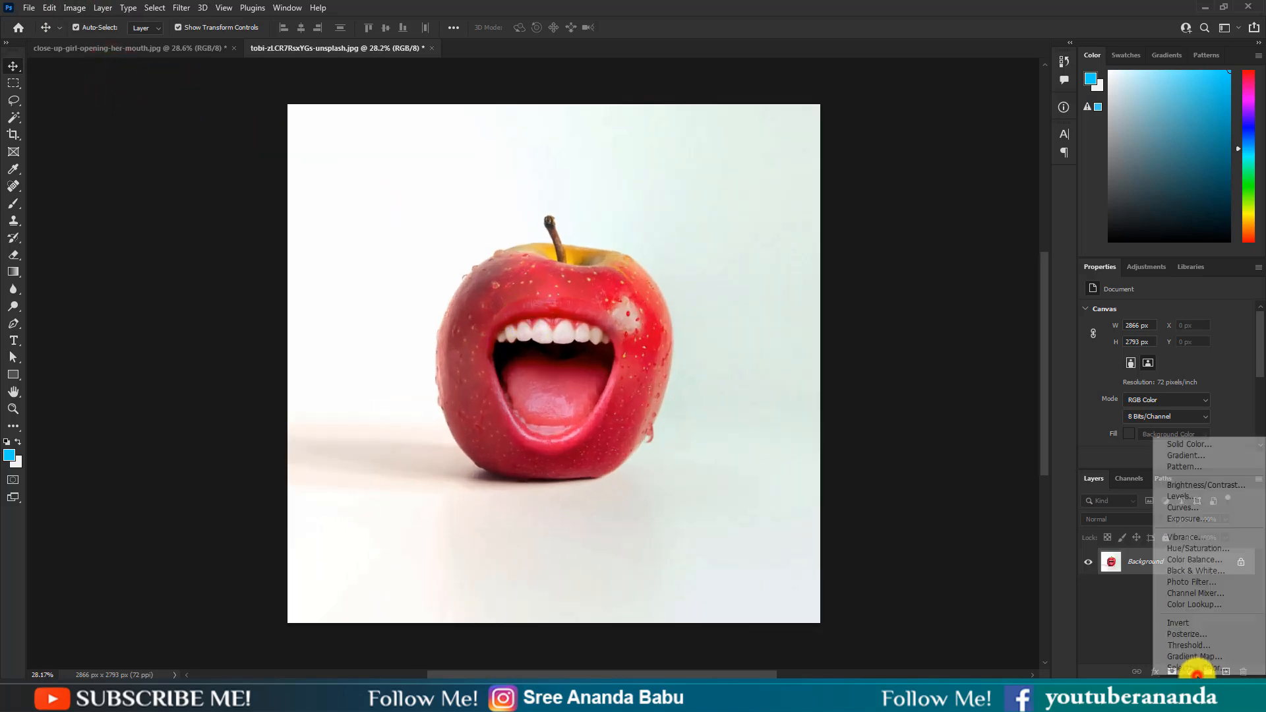
{"action": "left_click", "coordinate": [1215, 486]}
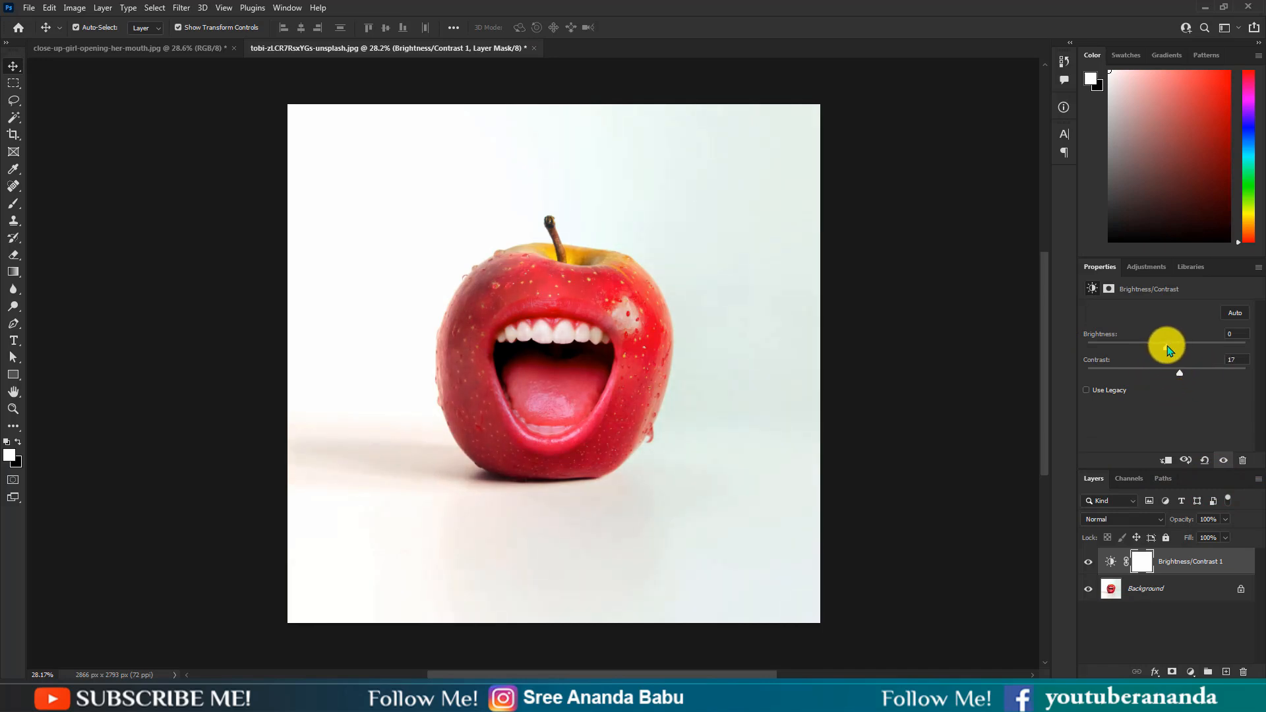
Step: Set the Brightness/Contrast brightness to 5 and toggle the adjustment's visibility to compare
{"action": "left_click_drag", "start_coordinate": [1166, 348], "coordinate": [1170, 353]}
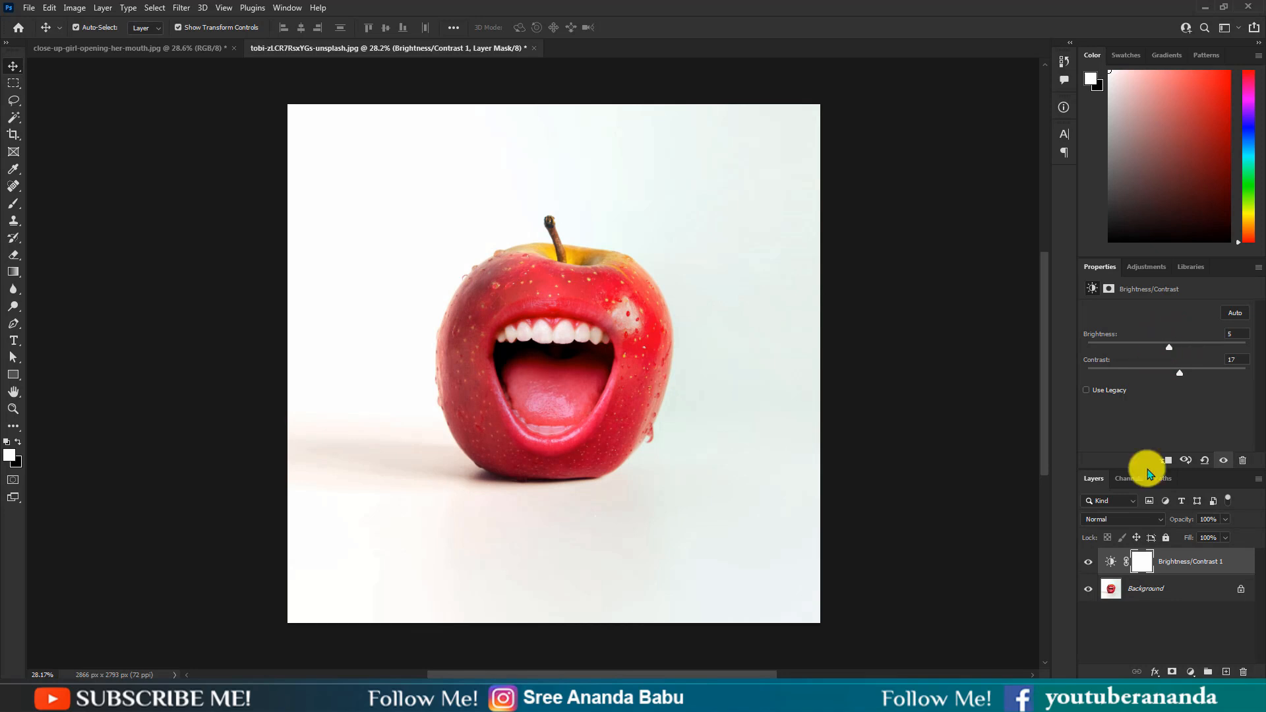
{"action": "left_click", "coordinate": [1091, 562]}
{"action": "left_click", "coordinate": [1091, 562]}
Step: Flatten the Brightness/Contrast adjustment layer into the Background
{"action": "right_click", "coordinate": [1150, 610]}
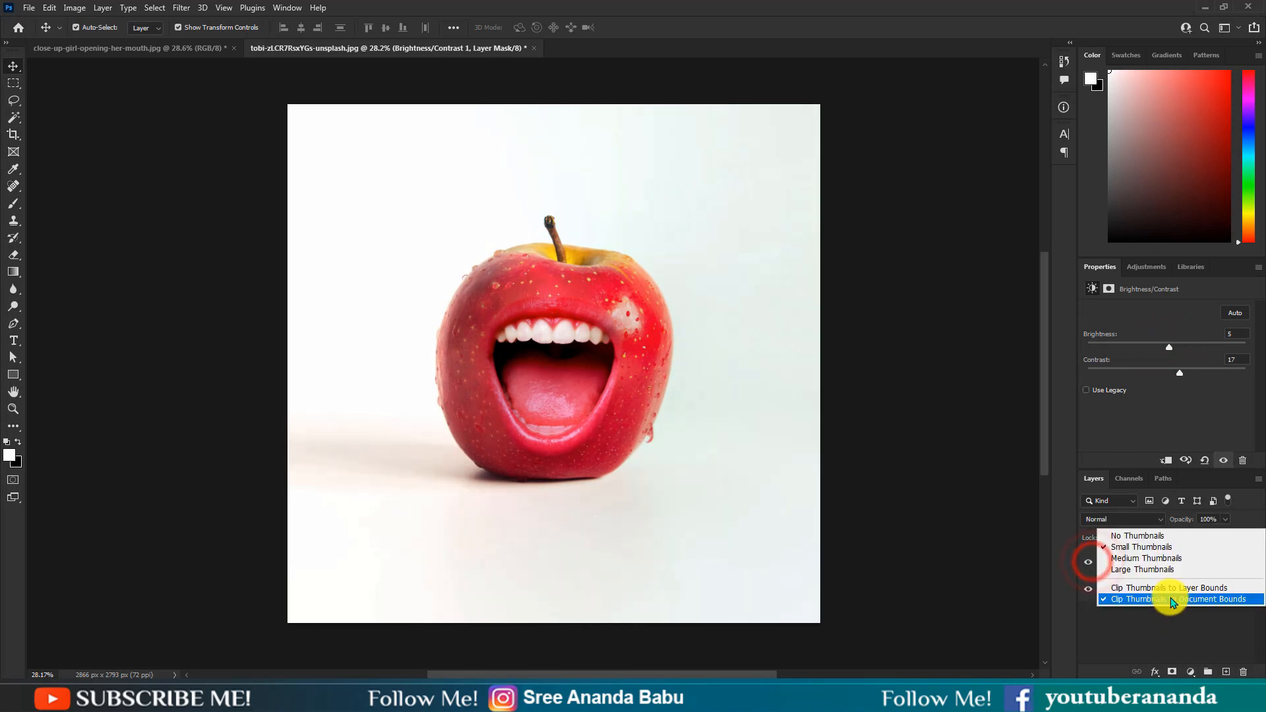
{"action": "left_click", "coordinate": [1157, 611]}
{"action": "right_click", "coordinate": [1140, 592]}
{"action": "left_click", "coordinate": [1180, 556]}
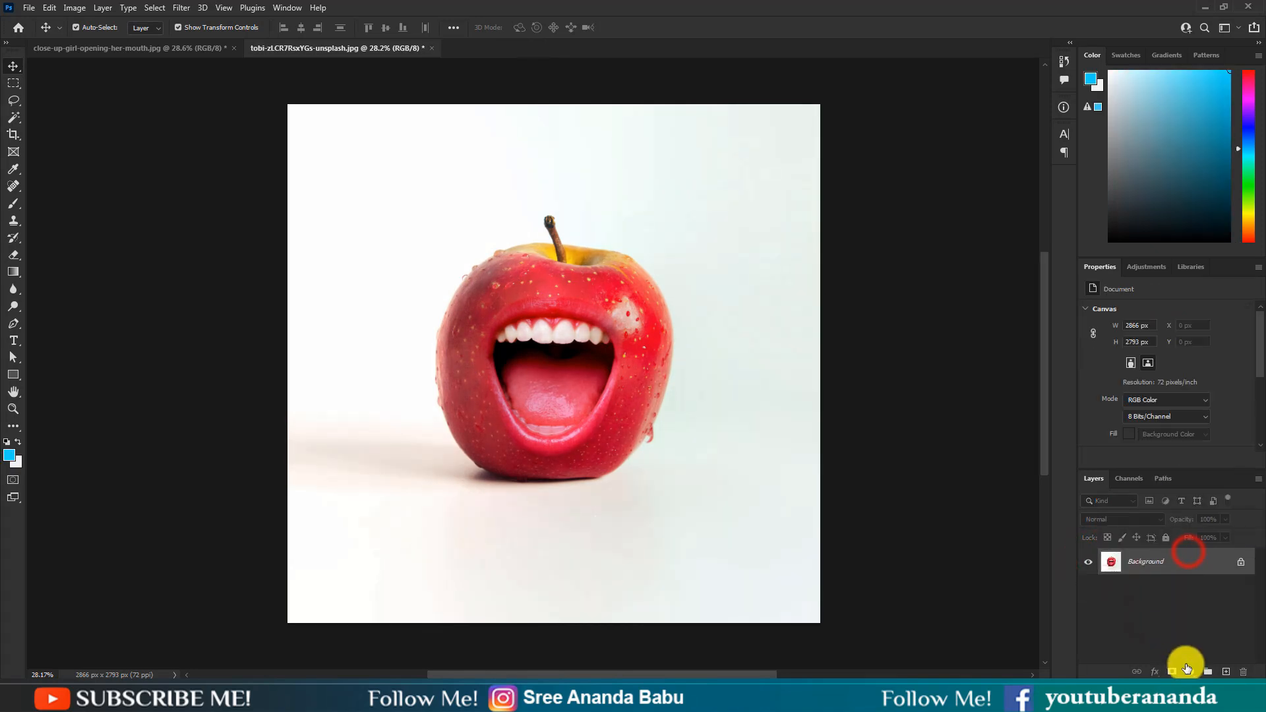
Step: Add a Color Balance adjustment layer shifting midtones +6 toward red, then flatten it into the Background
{"action": "left_click", "coordinate": [1190, 671]}
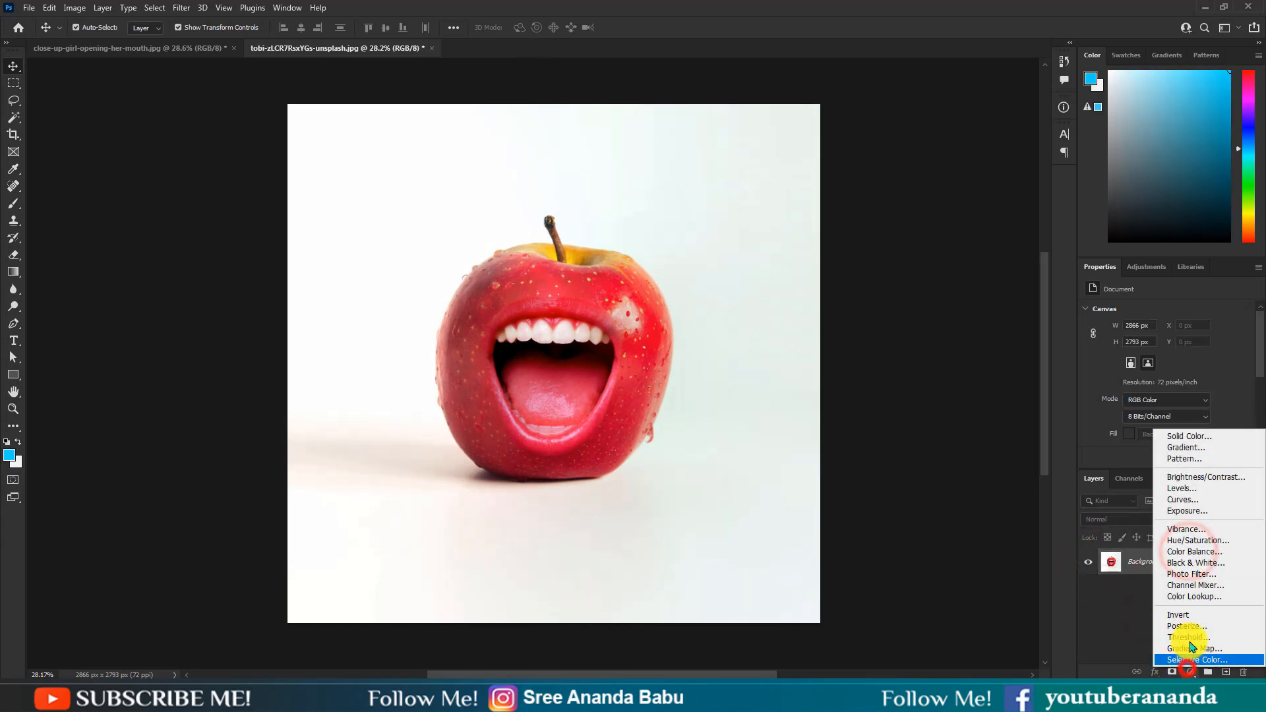
{"action": "left_click", "coordinate": [1205, 552]}
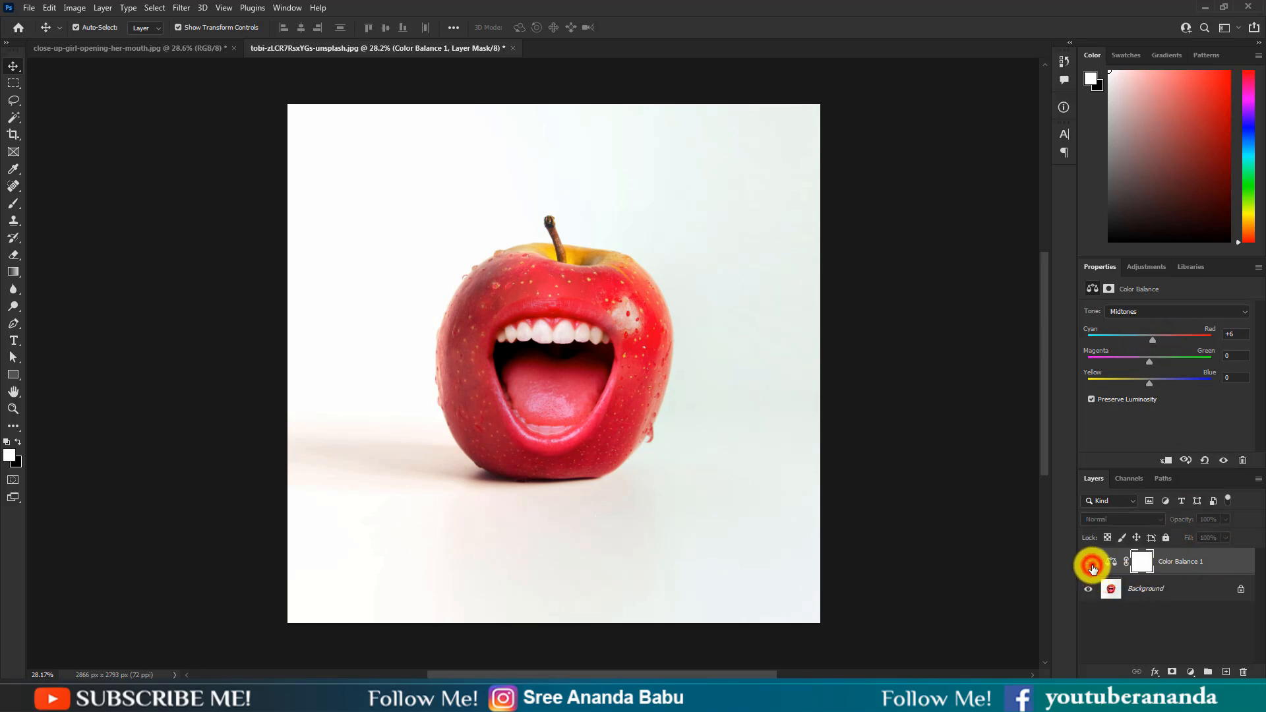
{"action": "right_click", "coordinate": [1161, 588]}
{"action": "left_click", "coordinate": [1170, 553]}
Step: Duplicate the Background layer
{"action": "scroll", "coordinate": [644, 383], "scroll_direction": "down", "scroll_amount": 1}
{"action": "scroll", "coordinate": [645, 391], "scroll_direction": "up", "scroll_amount": 2}
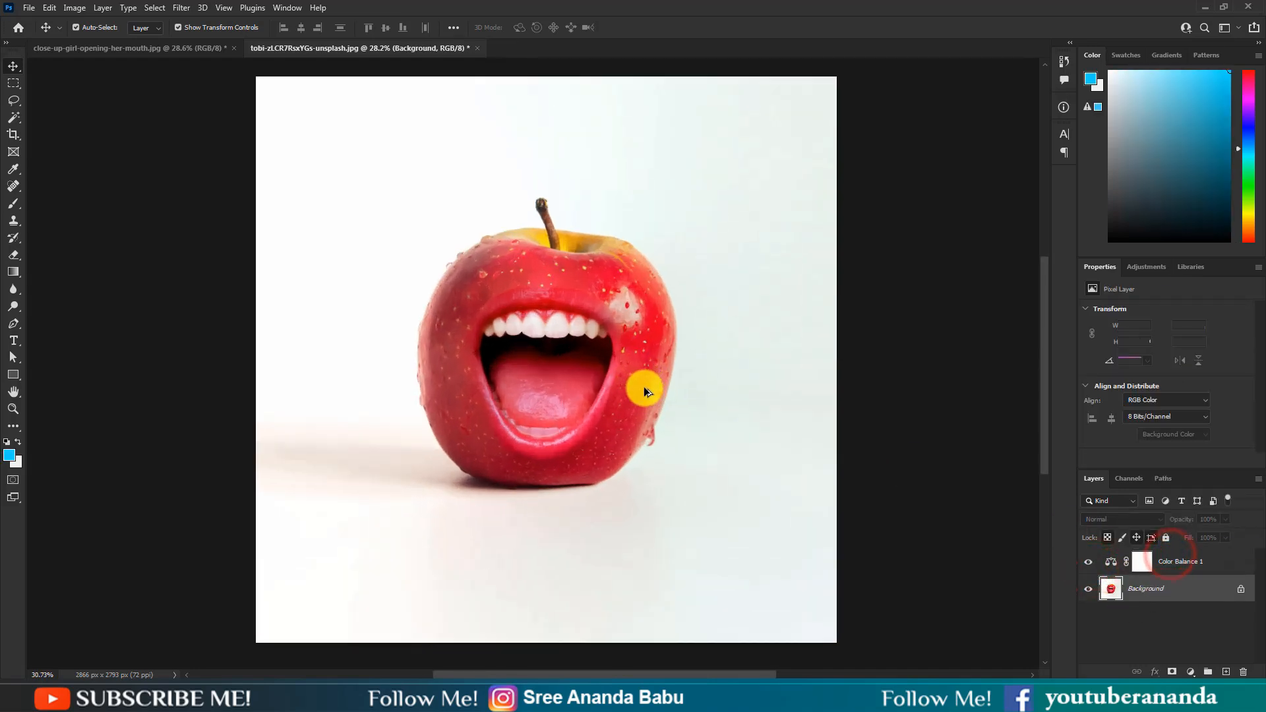
{"action": "scroll", "coordinate": [644, 391], "scroll_direction": "up", "scroll_amount": 10}
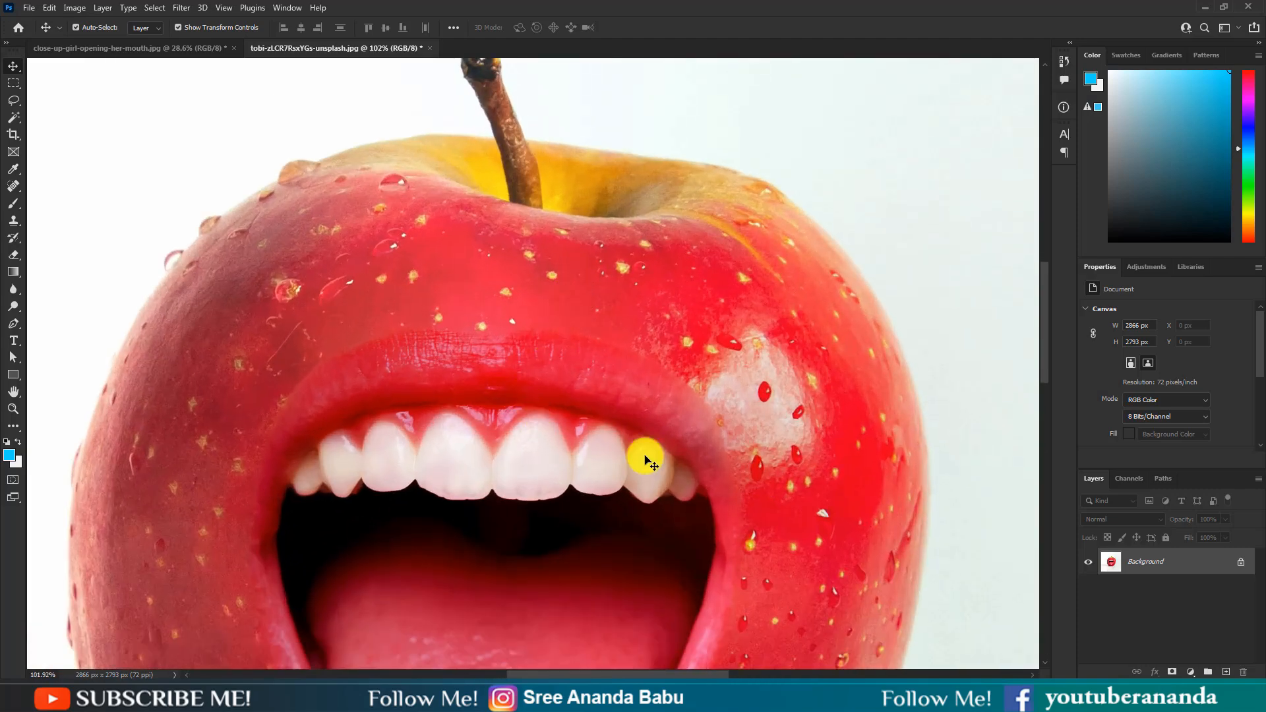
{"action": "left_click_drag", "start_coordinate": [1218, 571], "coordinate": [1226, 671]}
{"action": "scroll", "coordinate": [660, 520], "scroll_direction": "down", "scroll_amount": 1}
Step: Use the Spot Healing Brush on the copy to blend the upper lip edges into the apple skin
{"action": "left_click", "coordinate": [13, 188]}
{"action": "scroll", "coordinate": [427, 335], "scroll_direction": "up", "scroll_amount": 1}
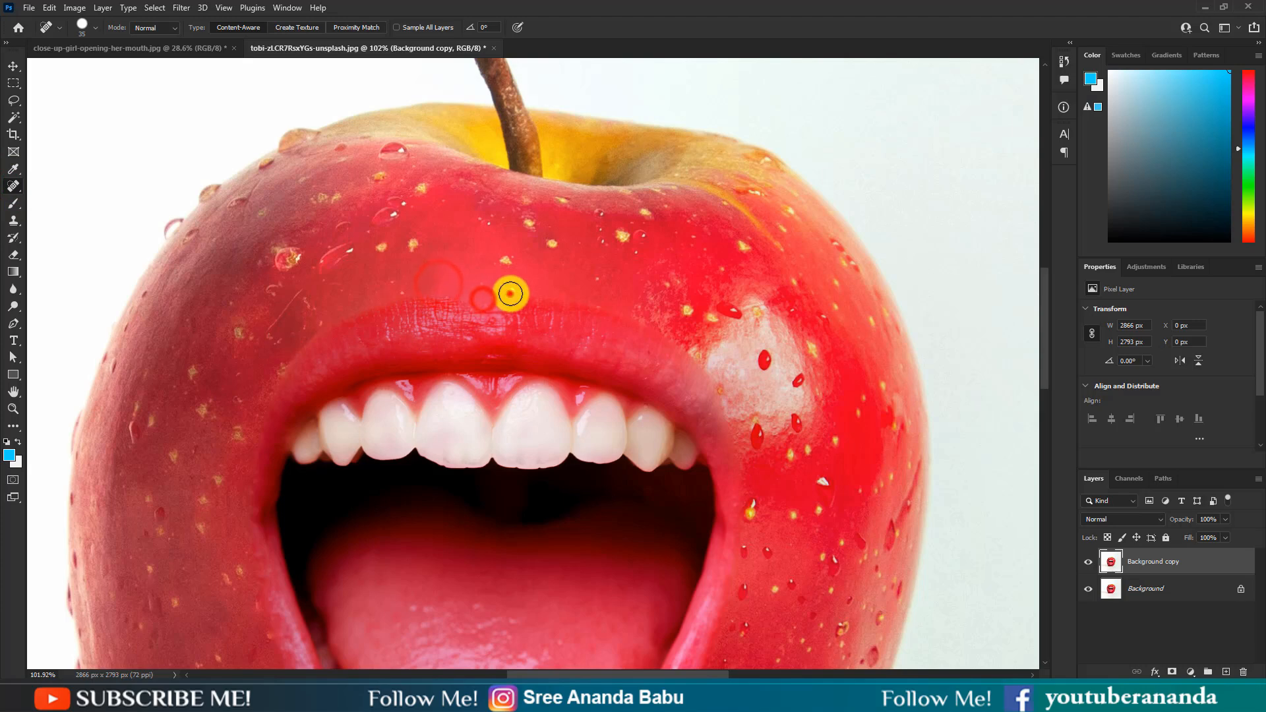
{"action": "left_click", "coordinate": [512, 290]}
{"action": "left_click", "coordinate": [655, 328]}
{"action": "left_click", "coordinate": [703, 358]}
{"action": "scroll", "coordinate": [712, 396], "scroll_direction": "down", "scroll_amount": 1}
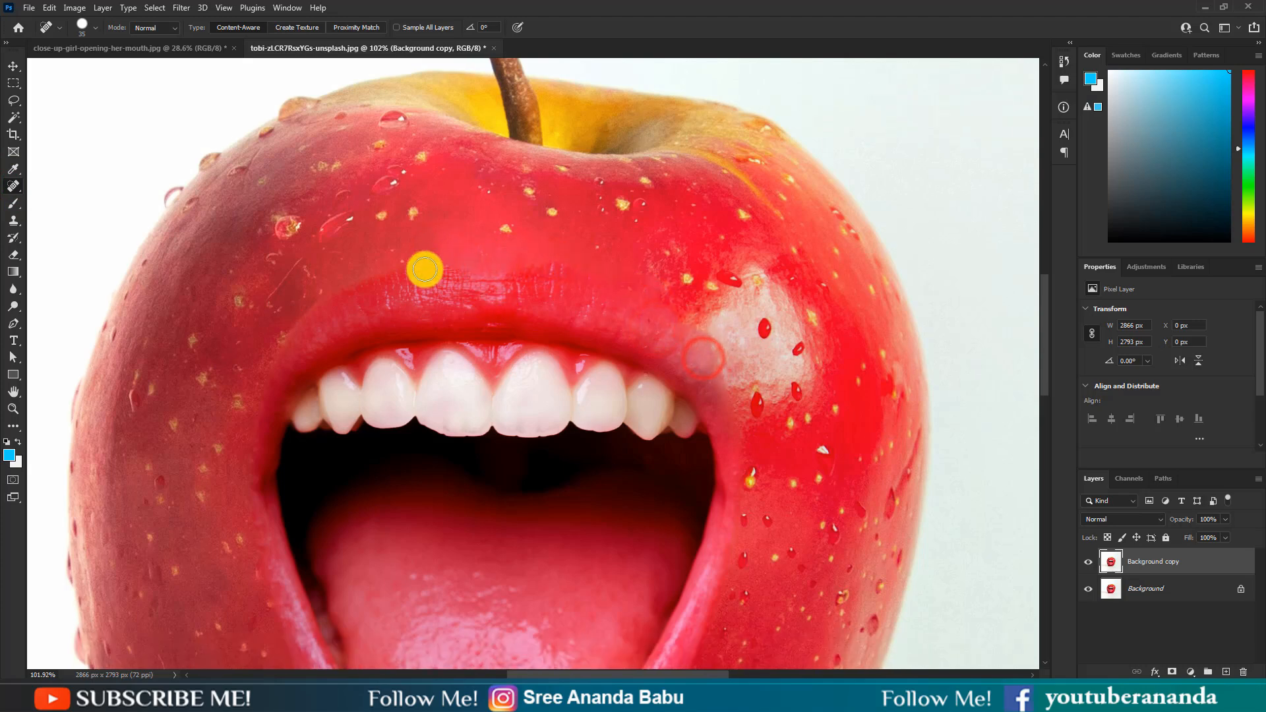
{"action": "mouse_move", "coordinate": [405, 263]}
{"action": "left_mouse_down"}
{"action": "mouse_move", "coordinate": [335, 283]}
{"action": "mouse_move", "coordinate": [291, 326]}
{"action": "left_mouse_up"}
{"action": "scroll", "coordinate": [296, 315], "scroll_direction": "down", "scroll_amount": 1}
{"action": "left_click_drag", "start_coordinate": [338, 266], "coordinate": [291, 305]}
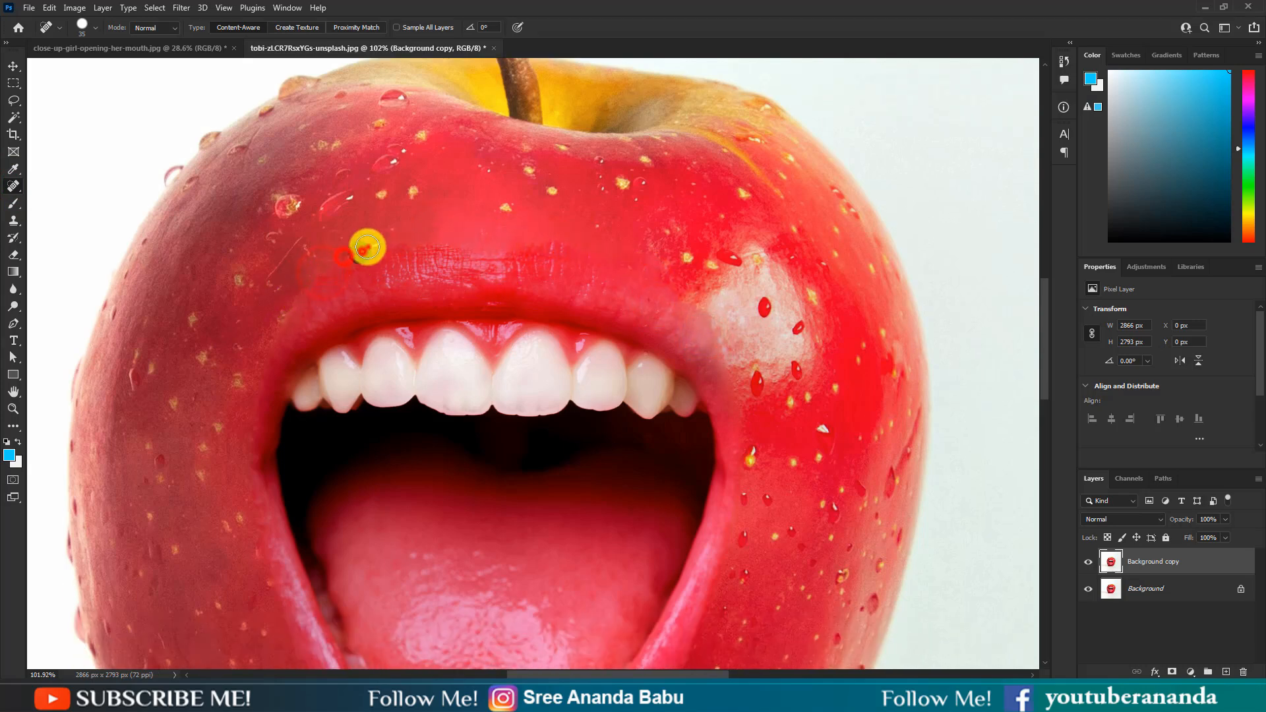
{"action": "scroll", "coordinate": [264, 296], "scroll_direction": "down", "scroll_amount": 8}
Step: Heal along the lower lip and mouth corners with the Spot Healing Brush to blend them into the apple
{"action": "left_click", "coordinate": [290, 472]}
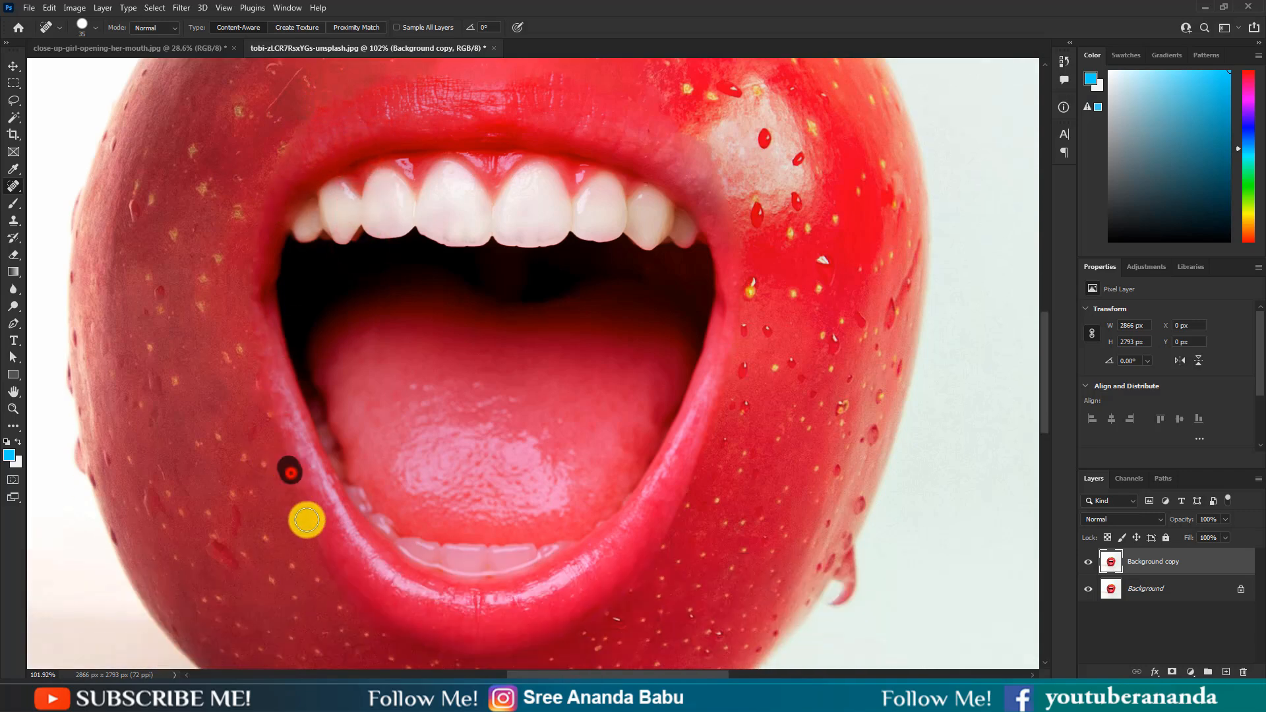
{"action": "scroll", "coordinate": [302, 481], "scroll_direction": "down", "scroll_amount": 3}
{"action": "left_click", "coordinate": [314, 504]}
{"action": "left_click", "coordinate": [333, 522]}
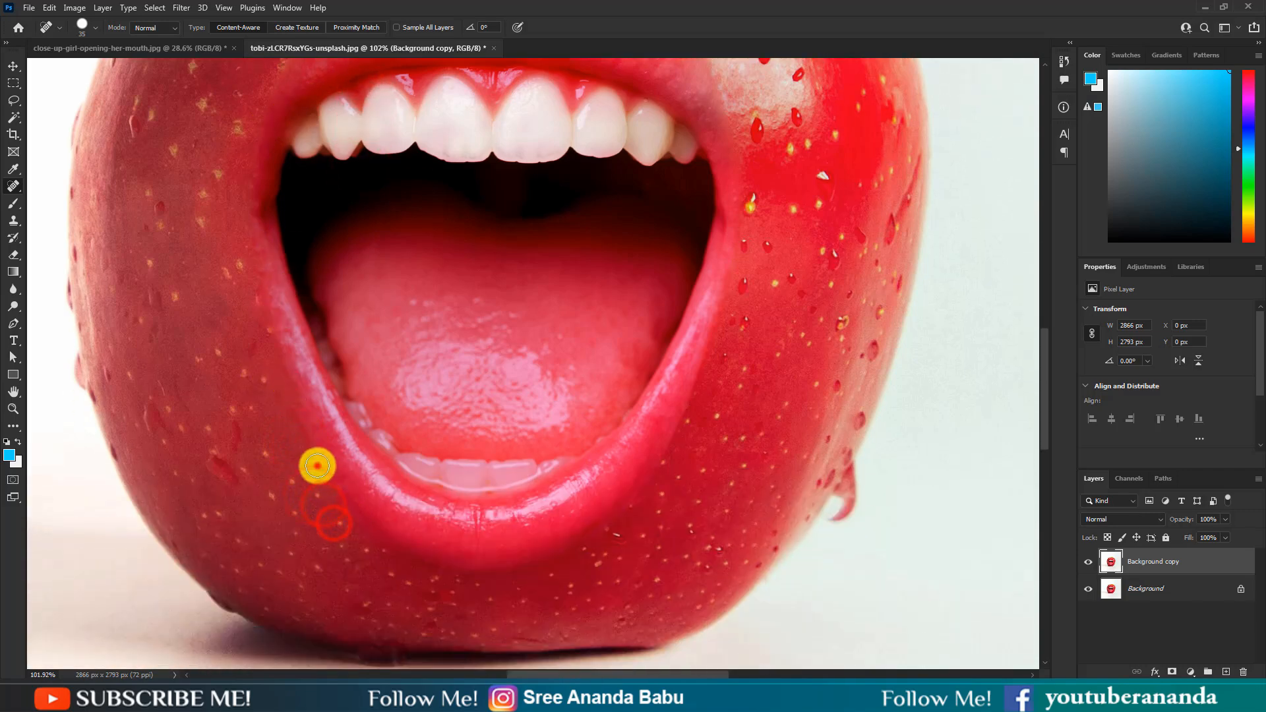
{"action": "left_click", "coordinate": [340, 494]}
{"action": "left_click", "coordinate": [388, 536]}
{"action": "scroll", "coordinate": [567, 495], "scroll_direction": "up", "scroll_amount": 2}
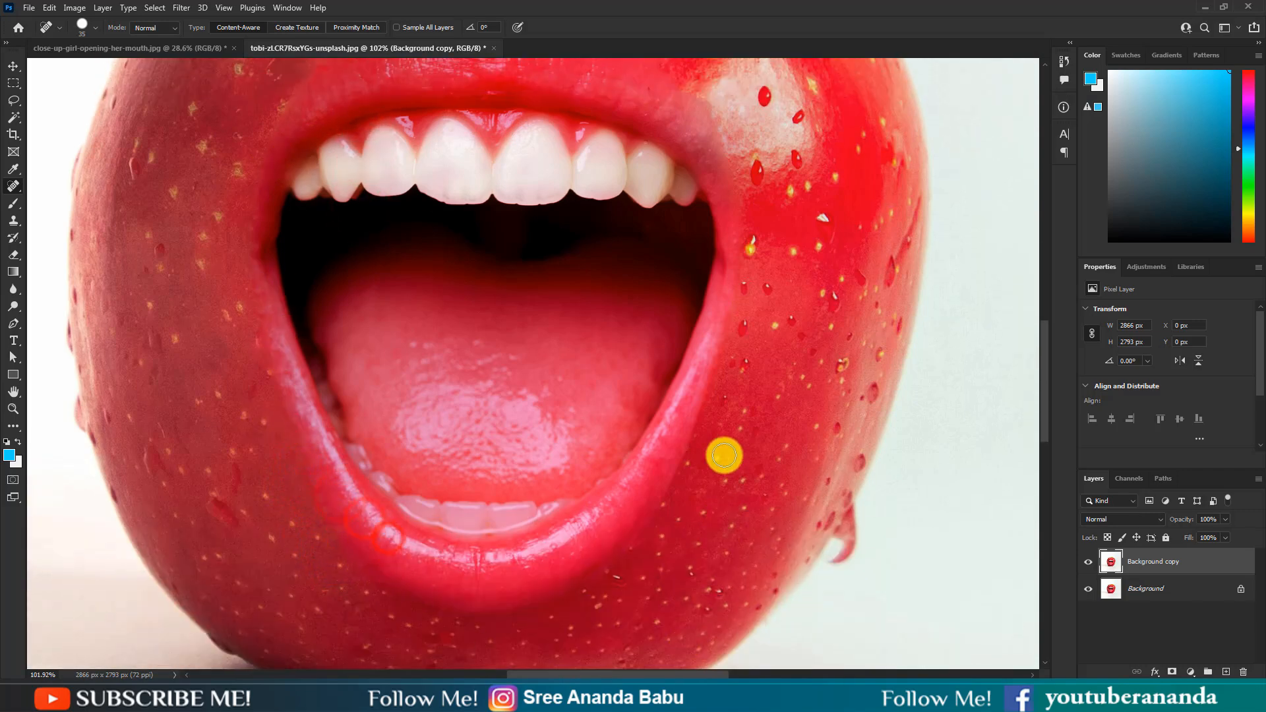
{"action": "left_click", "coordinate": [708, 397]}
{"action": "left_click", "coordinate": [683, 448]}
{"action": "left_click", "coordinate": [676, 474]}
{"action": "left_click", "coordinate": [655, 510]}
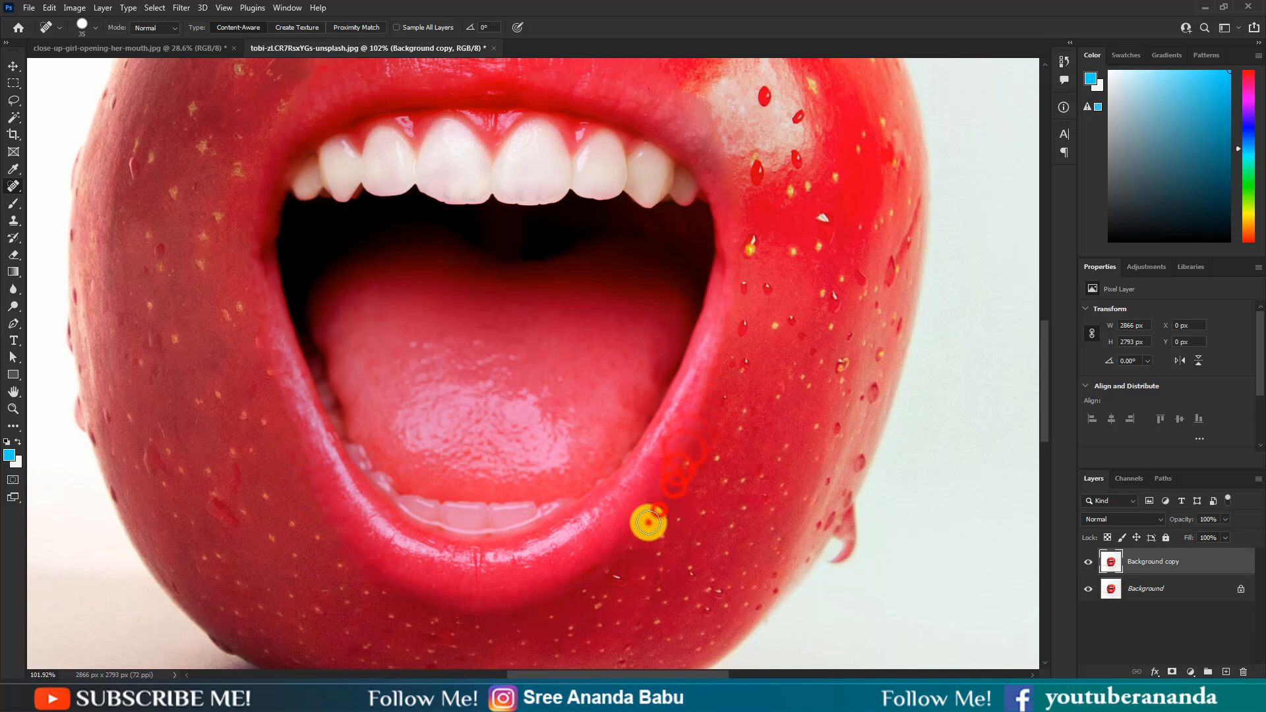
{"action": "left_click", "coordinate": [638, 535]}
{"action": "scroll", "coordinate": [685, 501], "scroll_direction": "up", "scroll_amount": 2}
{"action": "left_click", "coordinate": [732, 373]}
{"action": "scroll", "coordinate": [644, 446], "scroll_direction": "up", "scroll_amount": 2}
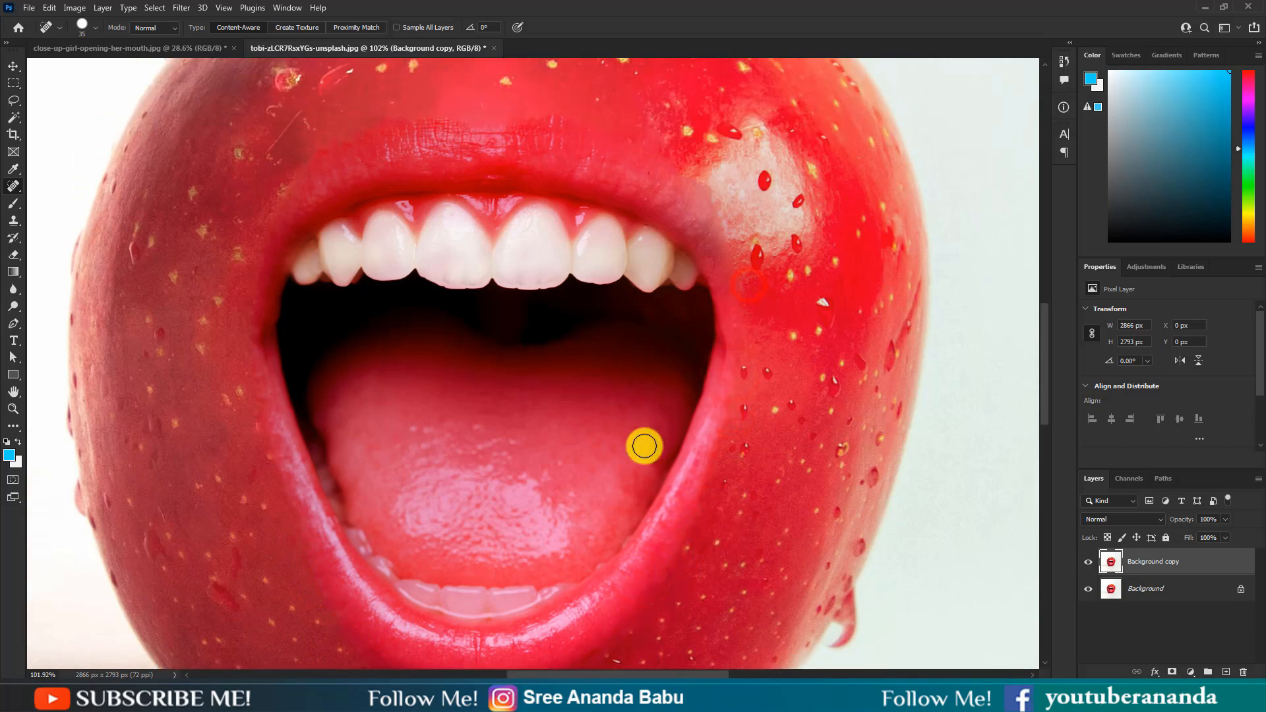
{"action": "scroll", "coordinate": [591, 472], "scroll_direction": "down", "scroll_amount": 3}
{"action": "scroll", "coordinate": [587, 467], "scroll_direction": "down", "scroll_amount": 1}
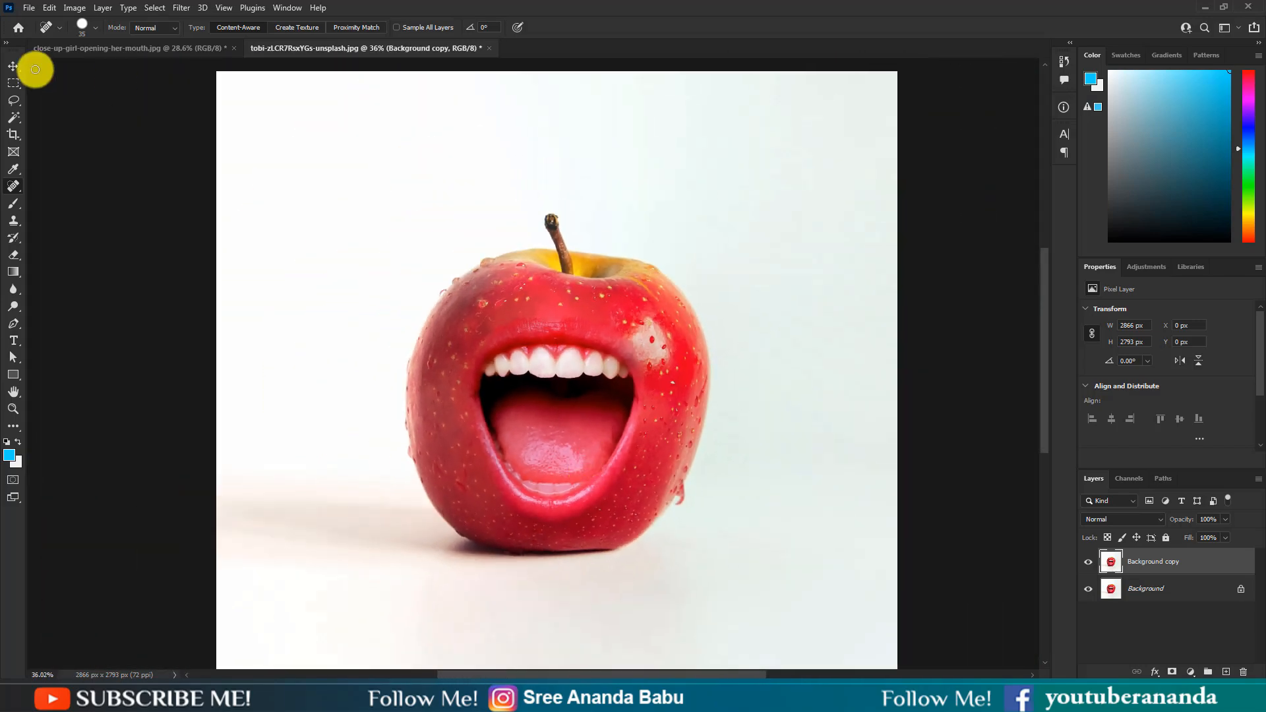
Step: Toggle the healed copy layer's visibility to compare it with the original
{"action": "left_click", "coordinate": [13, 69]}
{"action": "scroll", "coordinate": [597, 336], "scroll_direction": "down", "scroll_amount": 3}
{"action": "scroll", "coordinate": [598, 335], "scroll_direction": "up", "scroll_amount": 1}
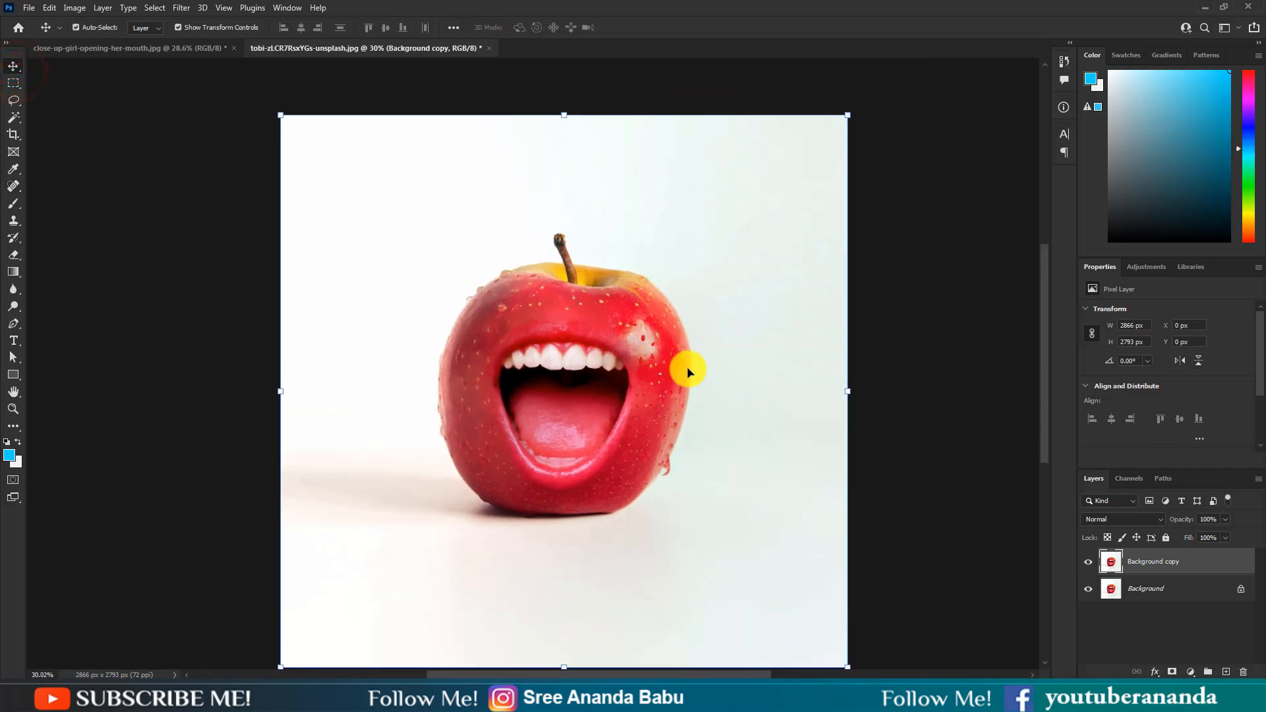
{"action": "scroll", "coordinate": [686, 370], "scroll_direction": "down", "scroll_amount": 1}
{"action": "left_click", "coordinate": [1088, 562]}
{"action": "left_click", "coordinate": [1088, 562]}
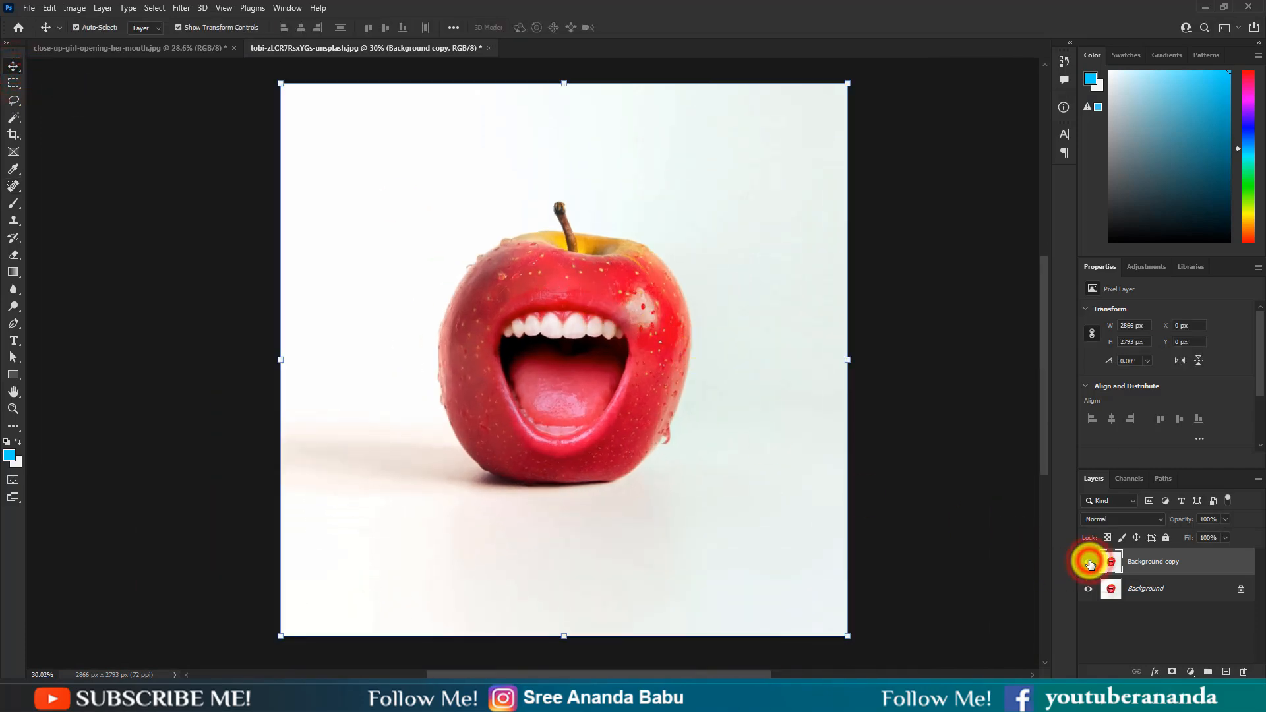
{"action": "left_click", "coordinate": [1089, 562]}
{"action": "left_click", "coordinate": [1088, 561]}
Step: Flatten the image into a single layer
{"action": "right_click", "coordinate": [1183, 567]}
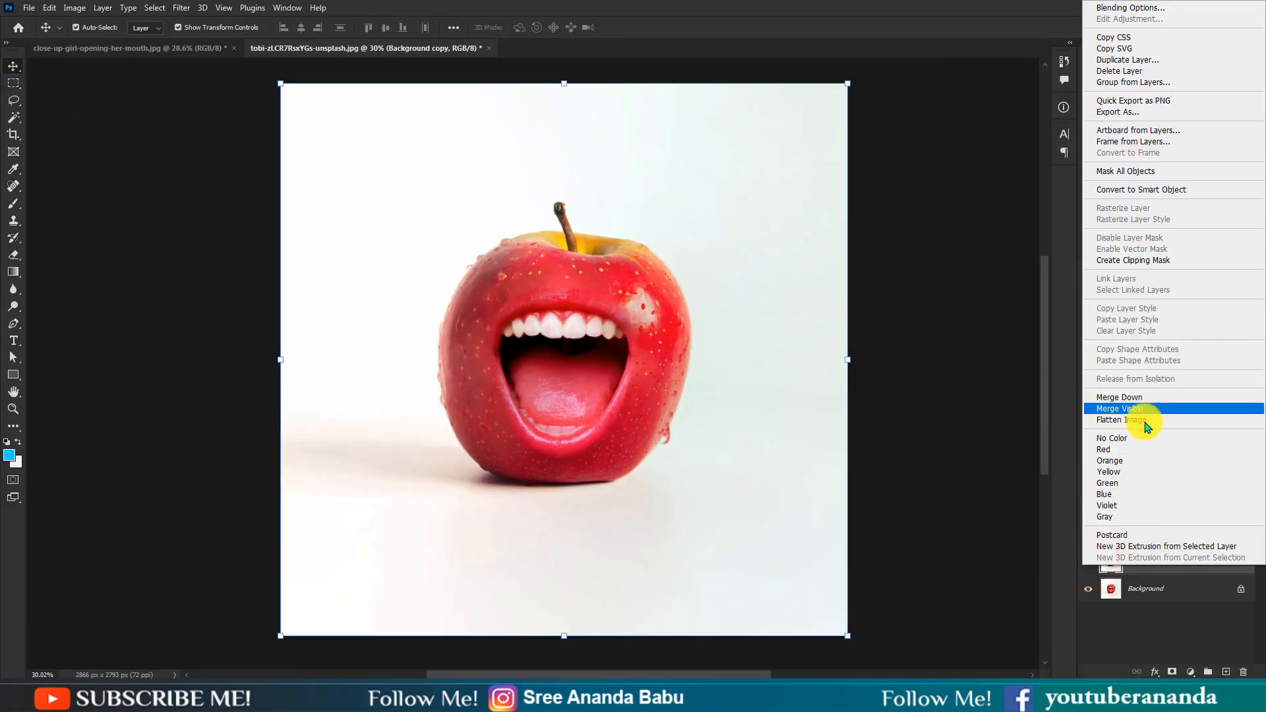
{"action": "left_click", "coordinate": [1120, 419]}
{"action": "scroll", "coordinate": [639, 425], "scroll_direction": "down", "scroll_amount": 1}
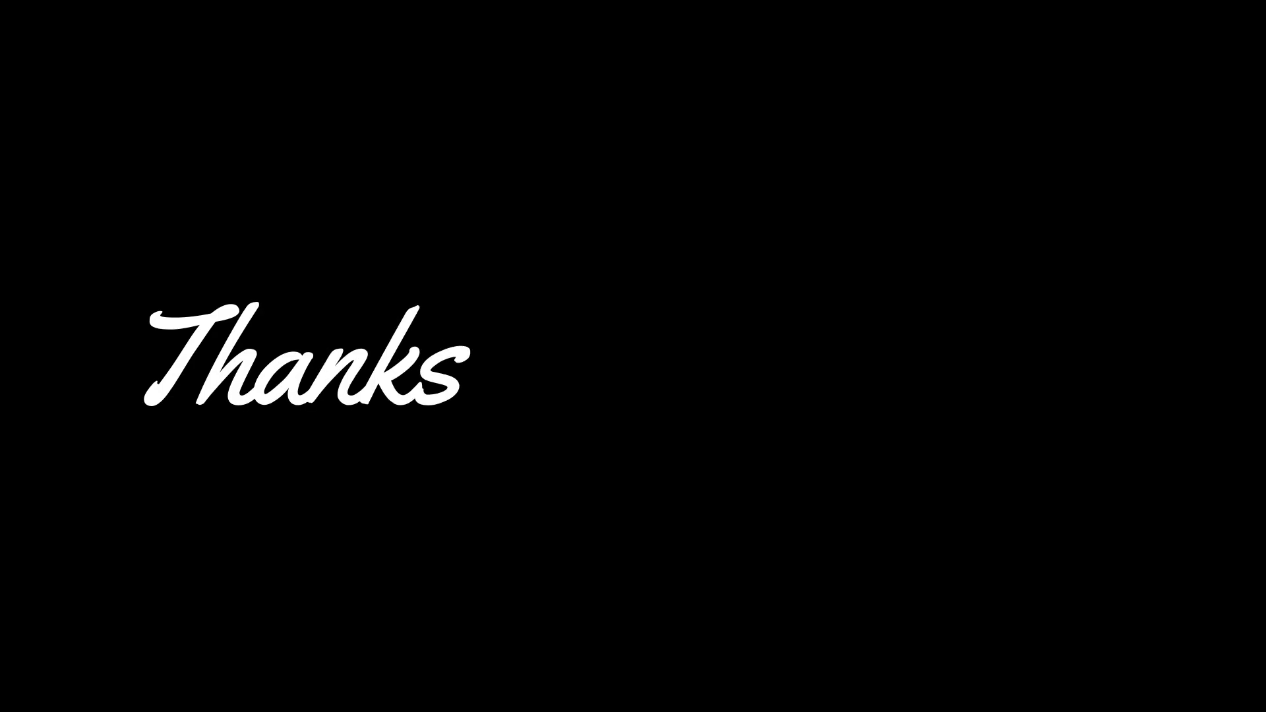